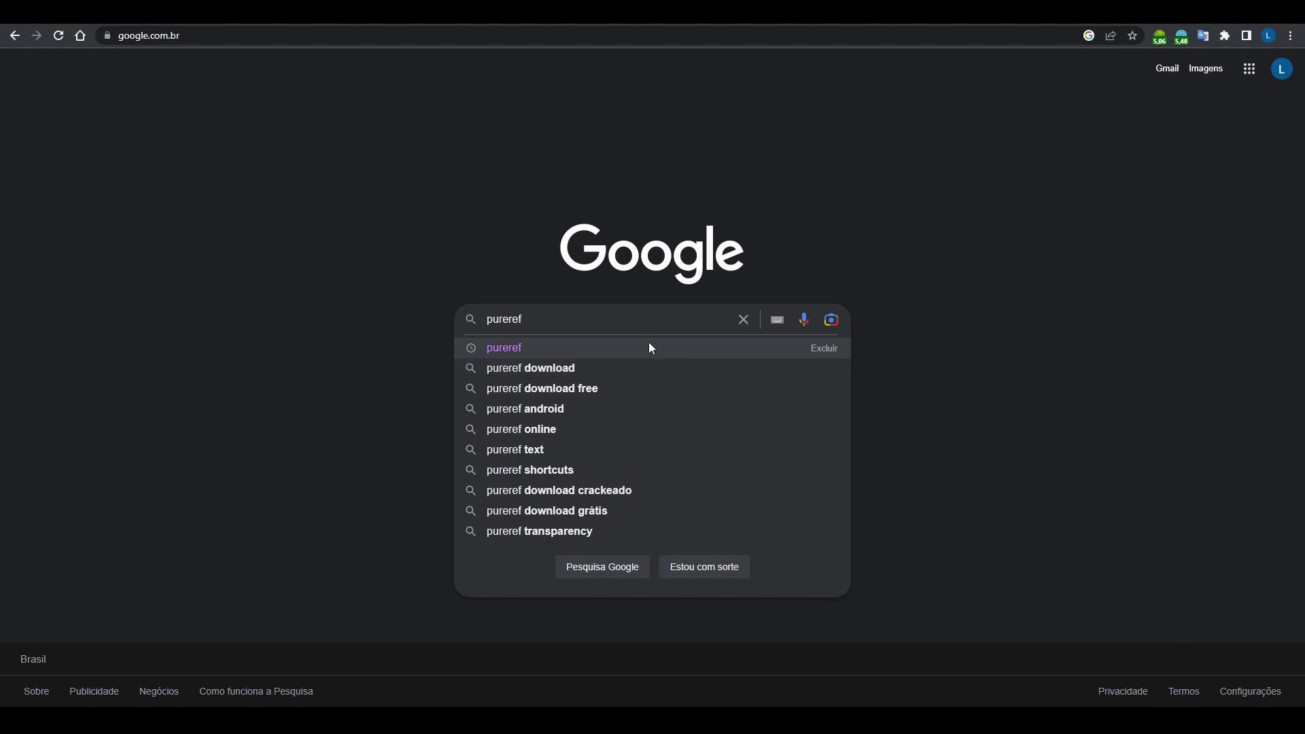
# Step: Search Google for pureref and open the Download page of pureref.com from the results
pyautogui.click(650, 347)
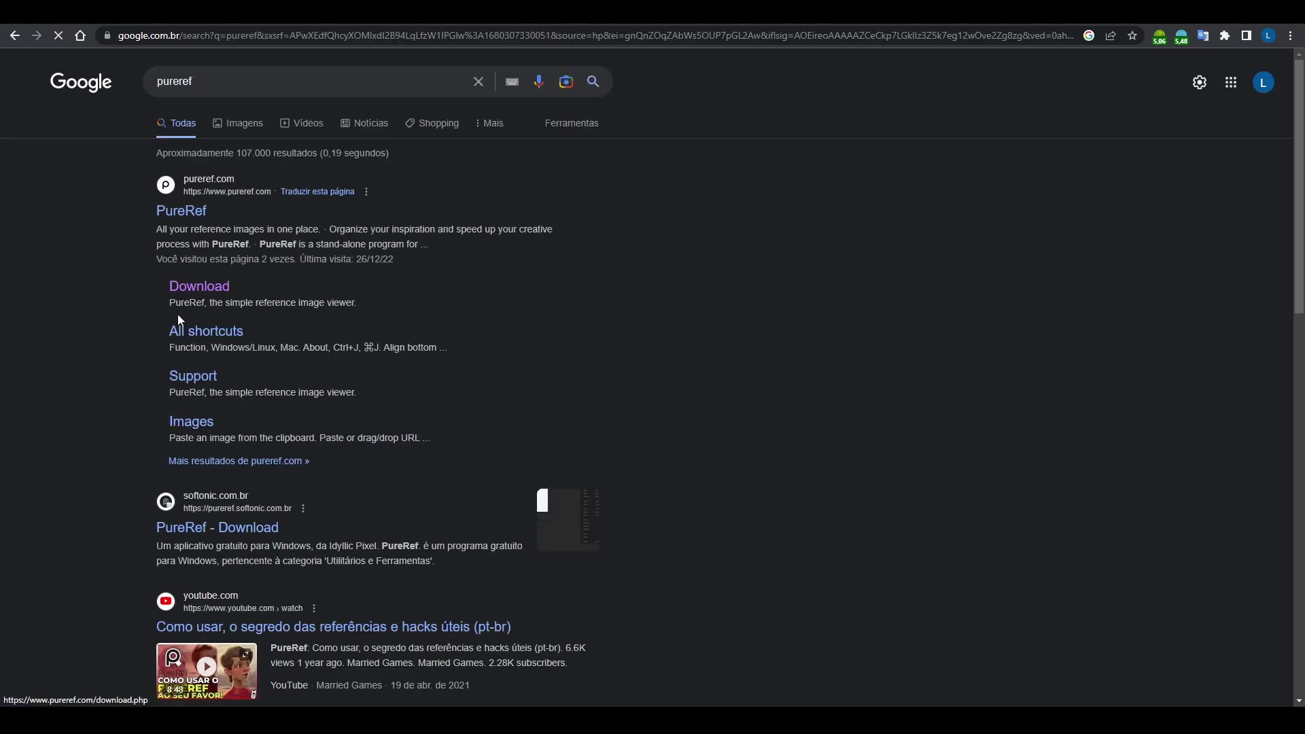
pyautogui.click(217, 292)
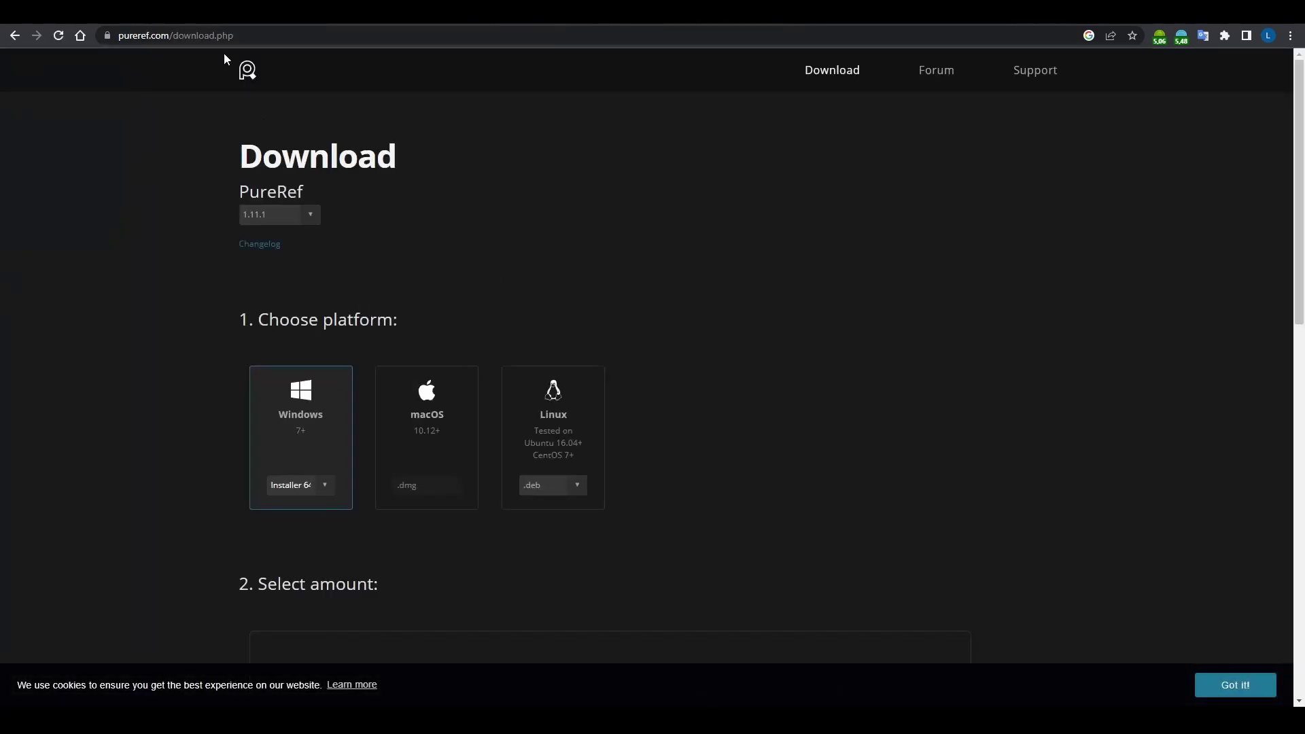
# Step: Choose a custom contribution amount of R$ 0 for the Windows installer and go to the checkout section
pyautogui.scroll(-1, 287, 165)
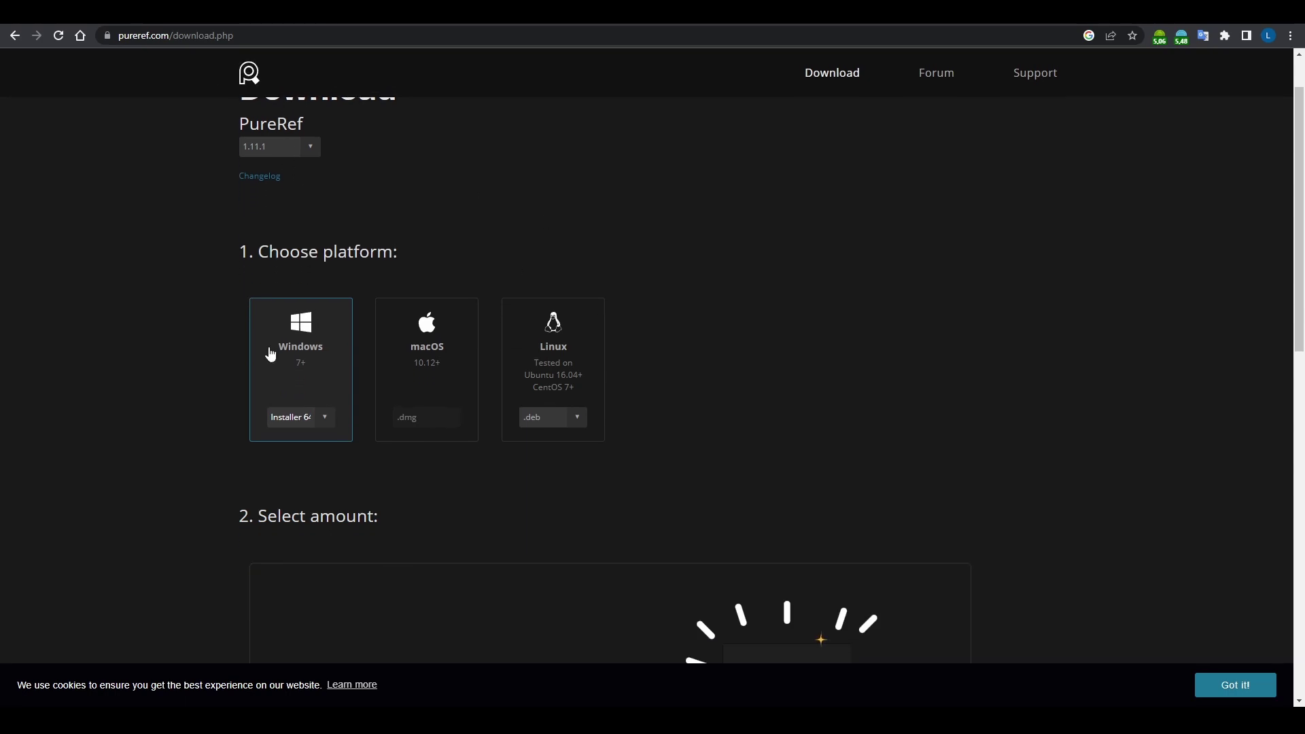
pyautogui.scroll(1, 496, 534)
pyautogui.scroll(-4, 224, 297)
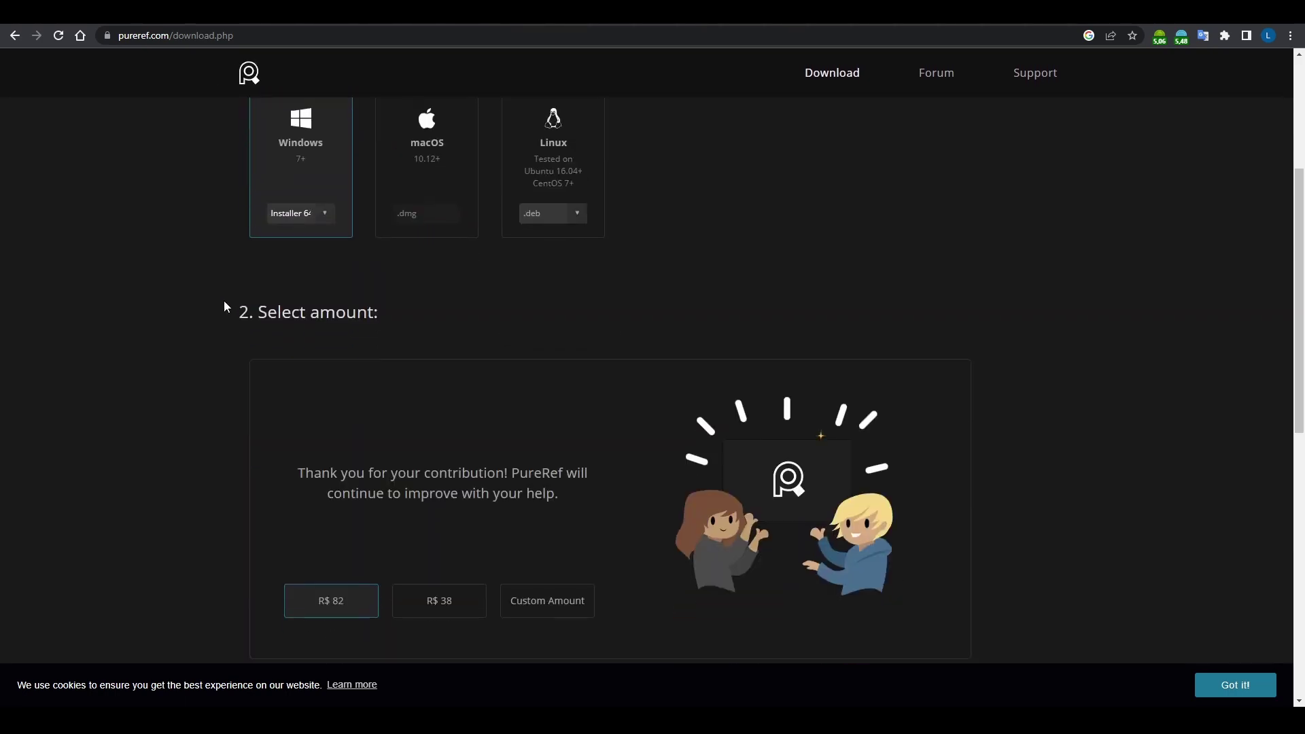
pyautogui.scroll(-3, 451, 242)
pyautogui.scroll(2, 288, 227)
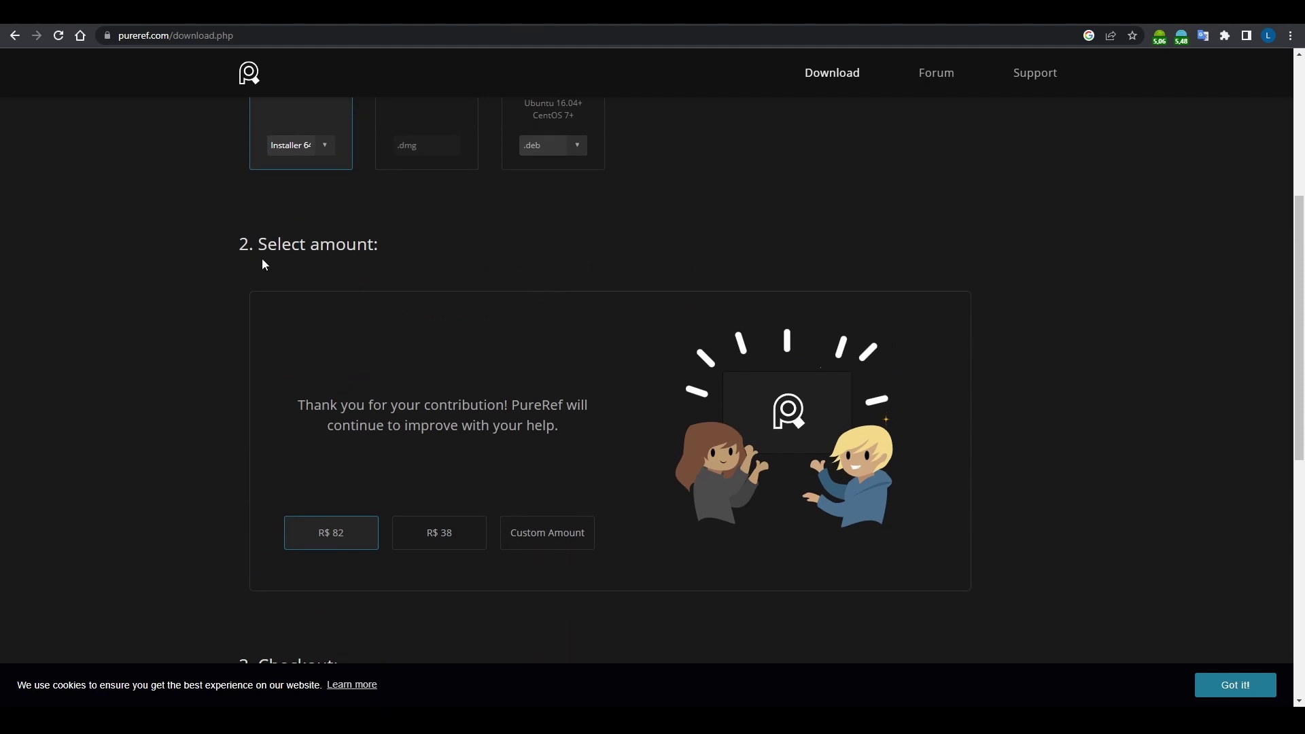
pyautogui.scroll(-1, 334, 367)
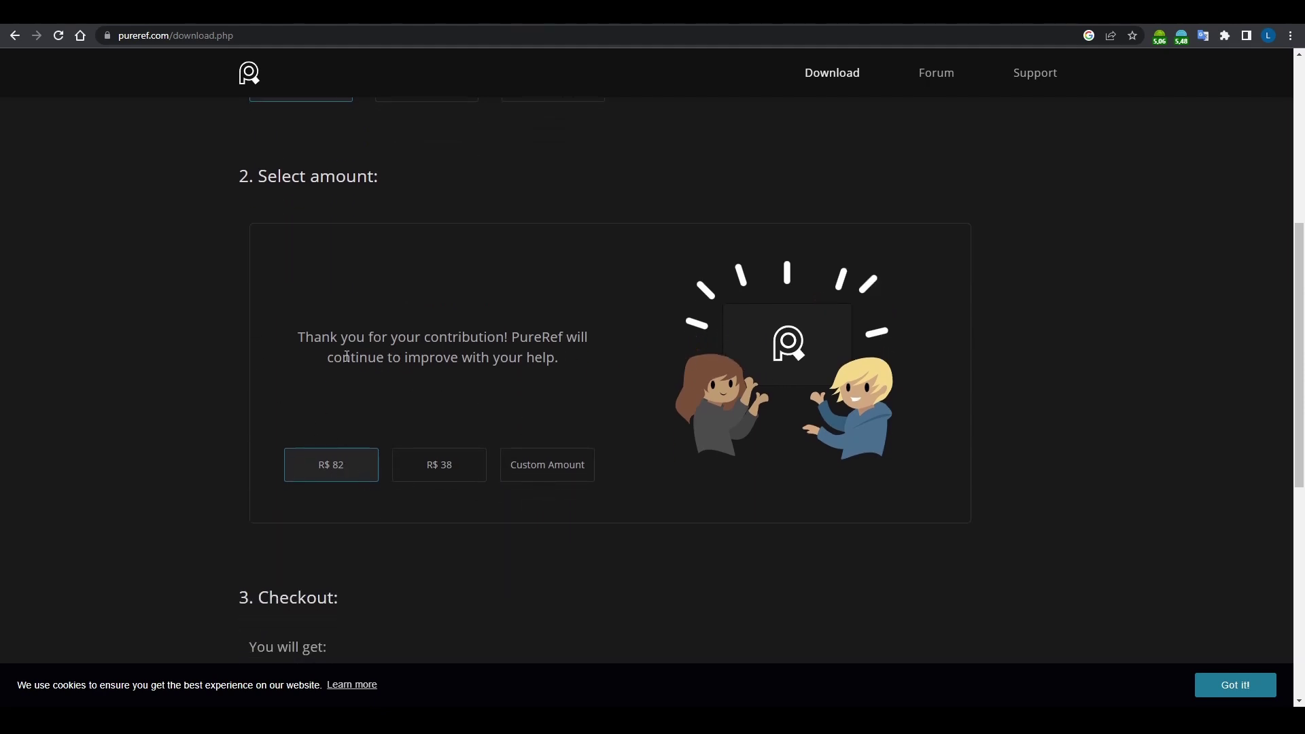
pyautogui.click(543, 470)
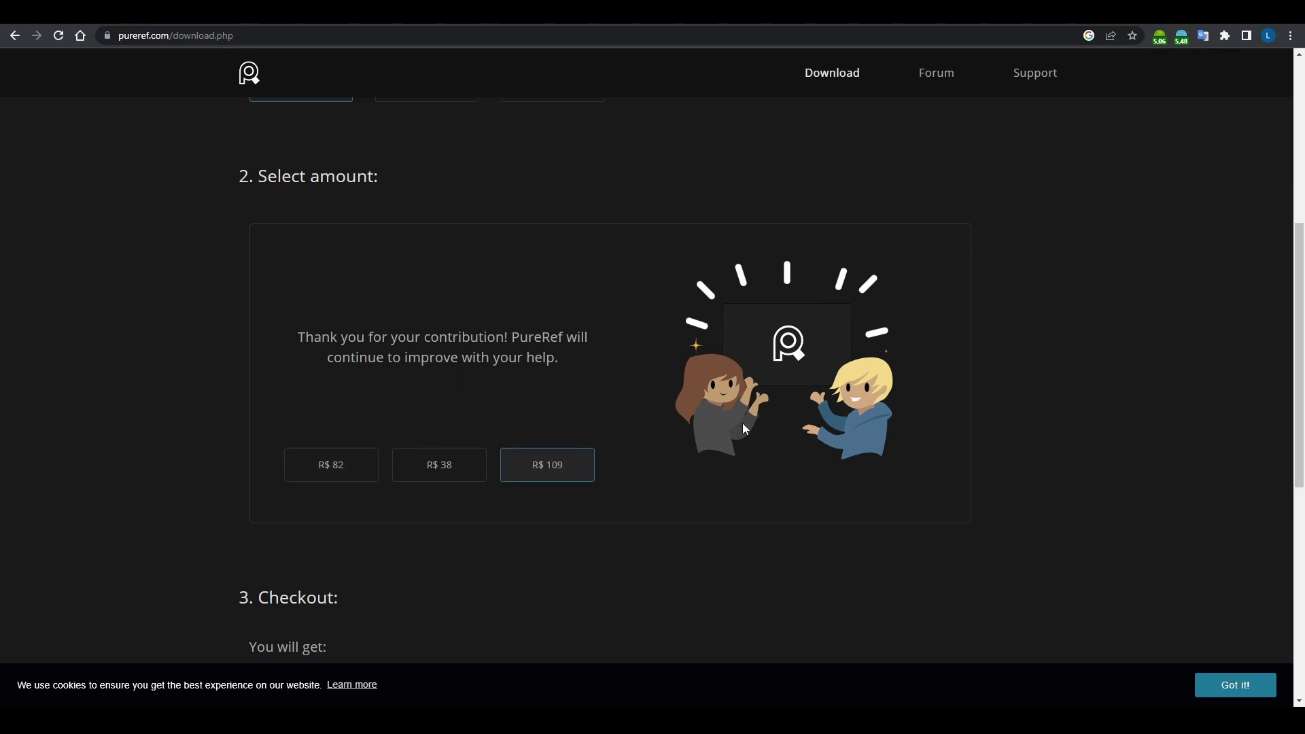
pyautogui.doubleClick(572, 461)
pyautogui.write('0')
pyautogui.scroll(-3, 598, 447)
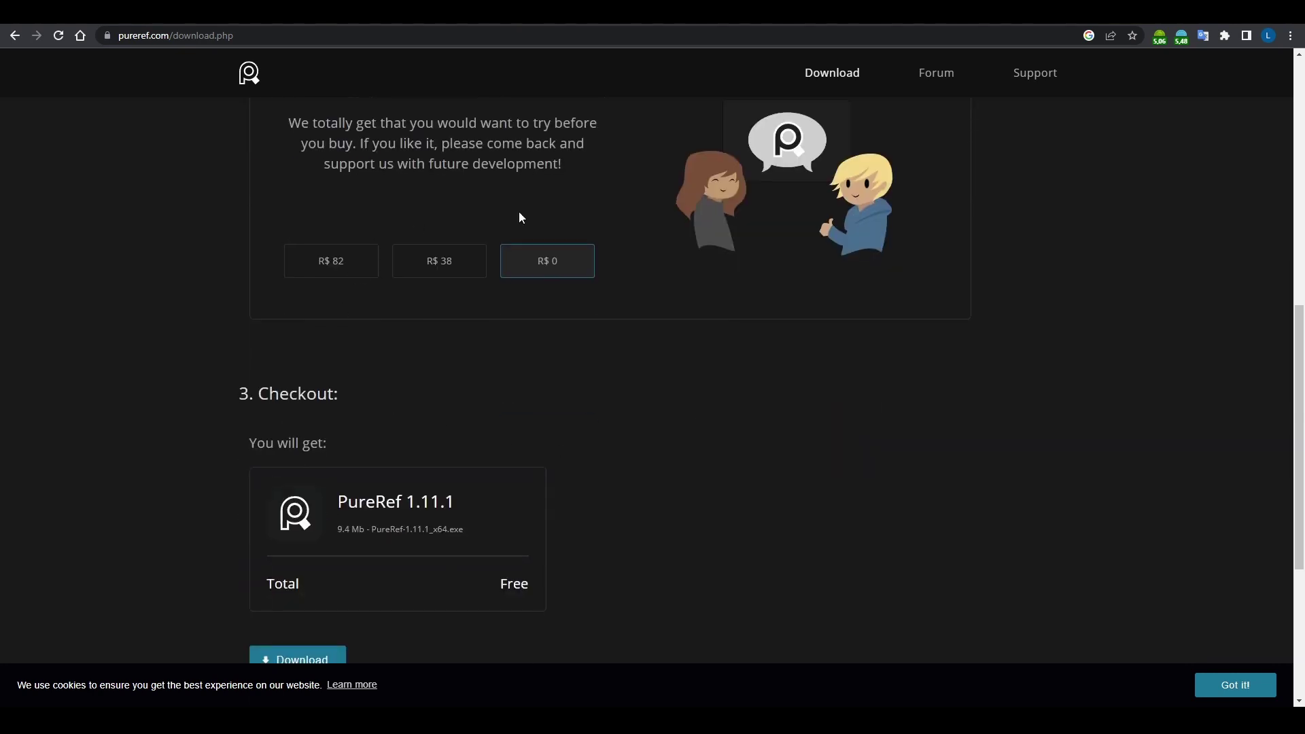
pyautogui.scroll(-3, 564, 269)
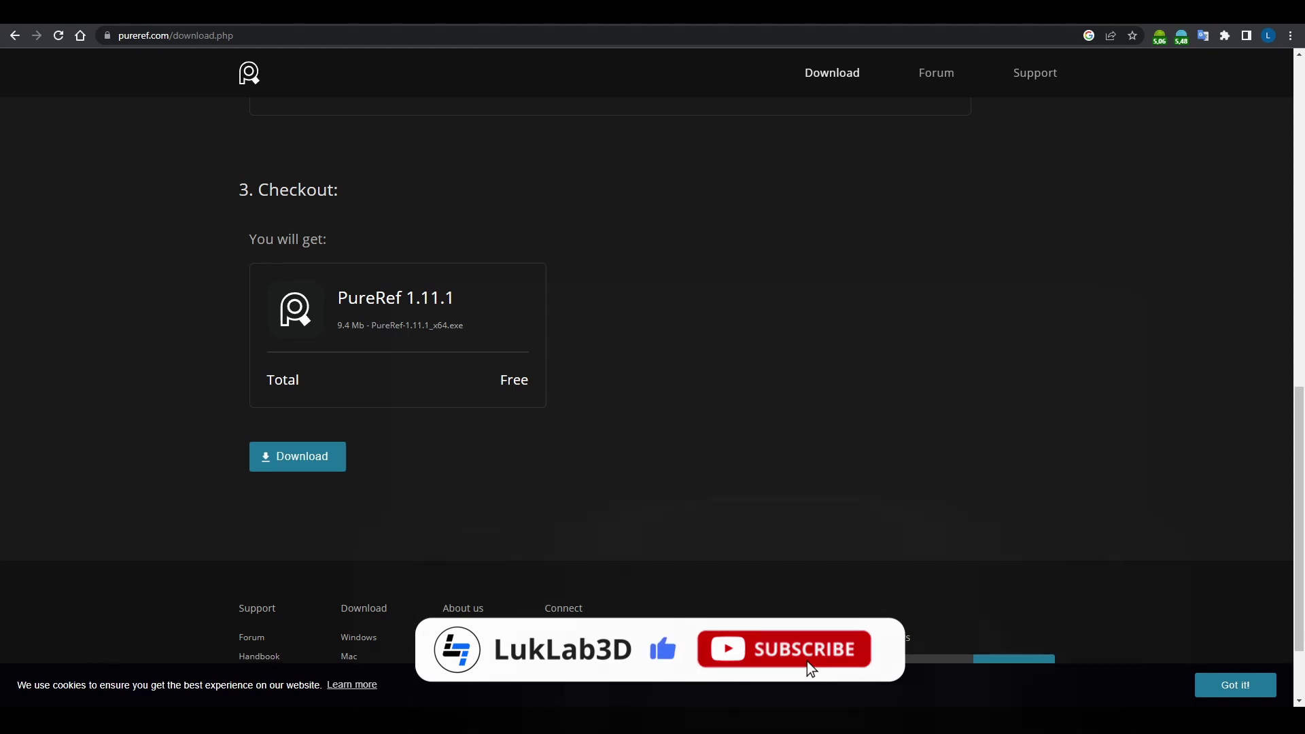
# Step: Launch the installed PureRef application and move its empty window over the download page's checkout area
pyautogui.press('super')
pyautogui.write('pure')
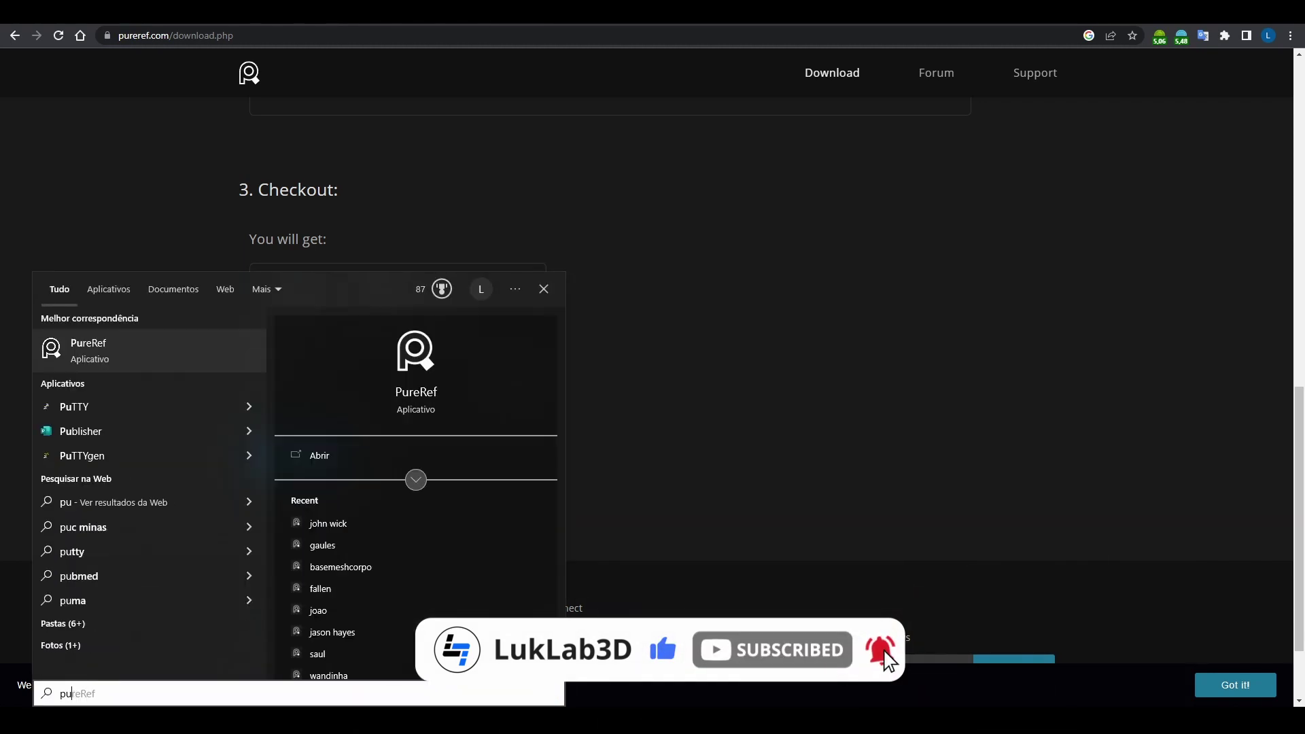
pyautogui.click(111, 348)
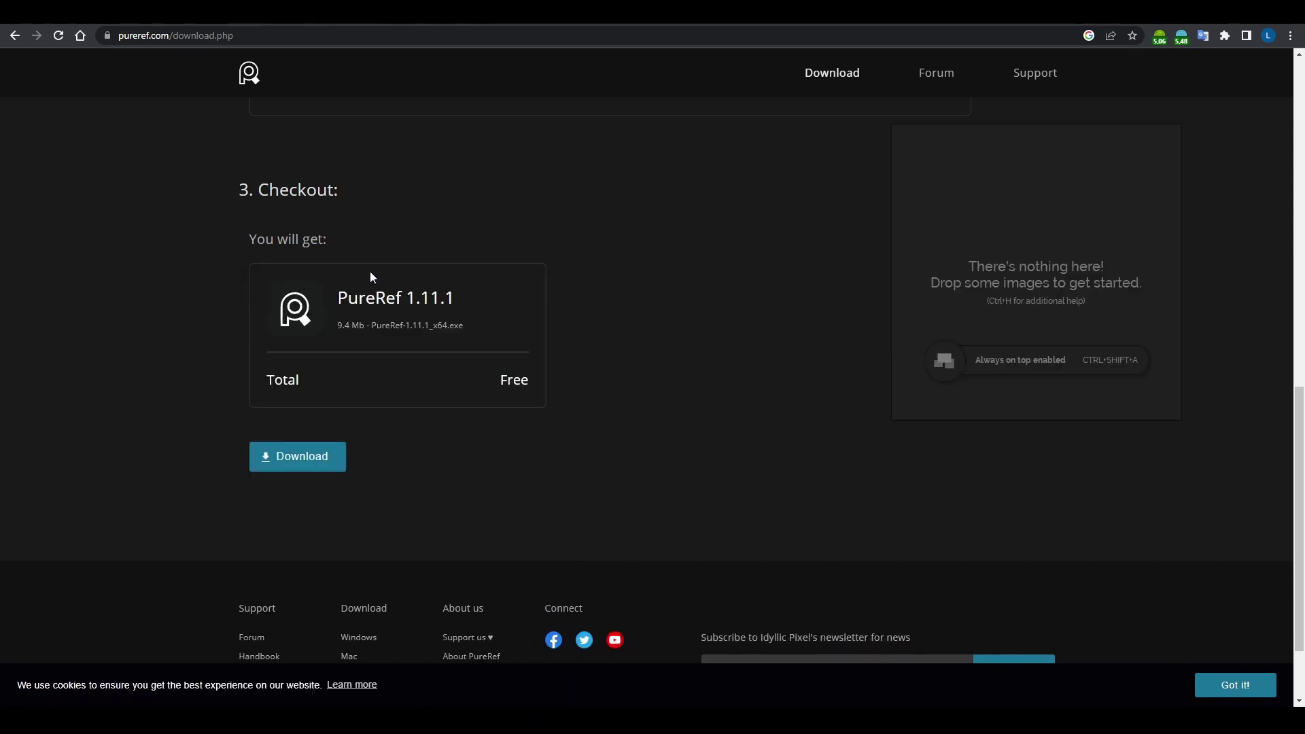
pyautogui.moveTo(1013, 198); pyautogui.dragTo(318, 211)
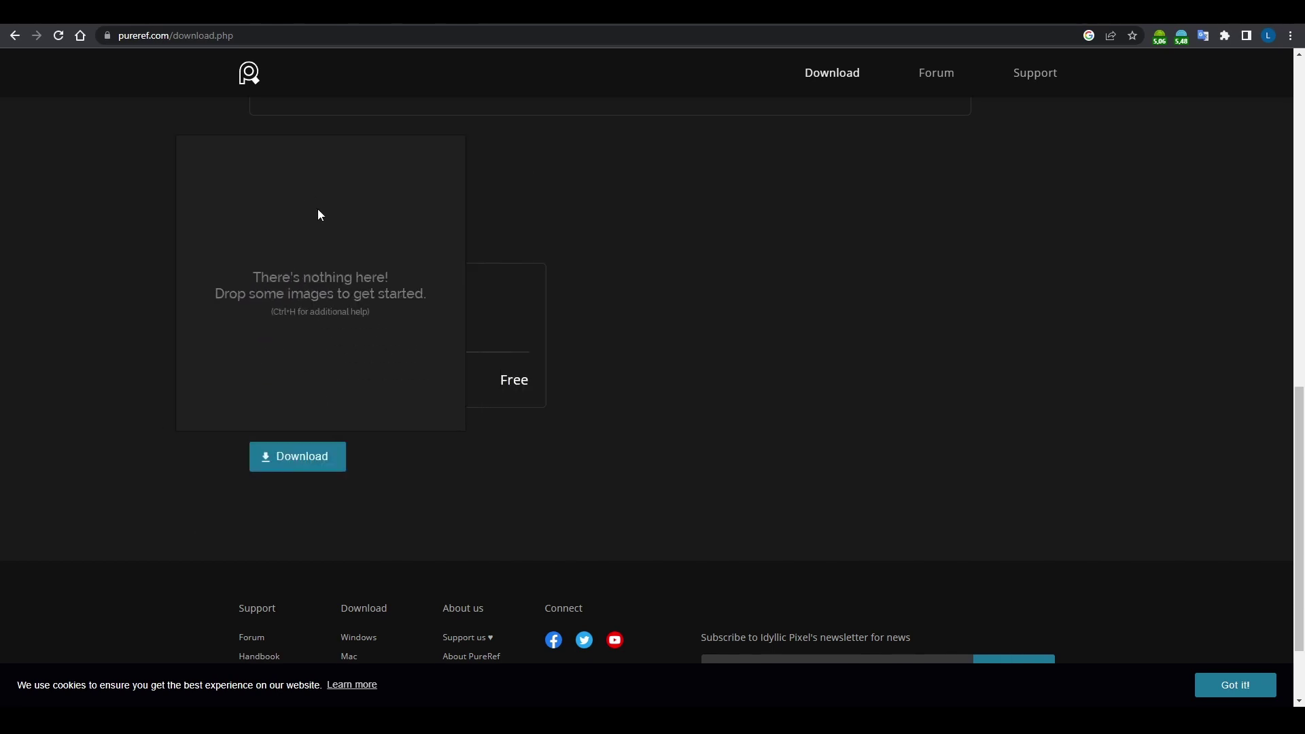
pyautogui.moveTo(311, 183); pyautogui.dragTo(263, 180, button='right')
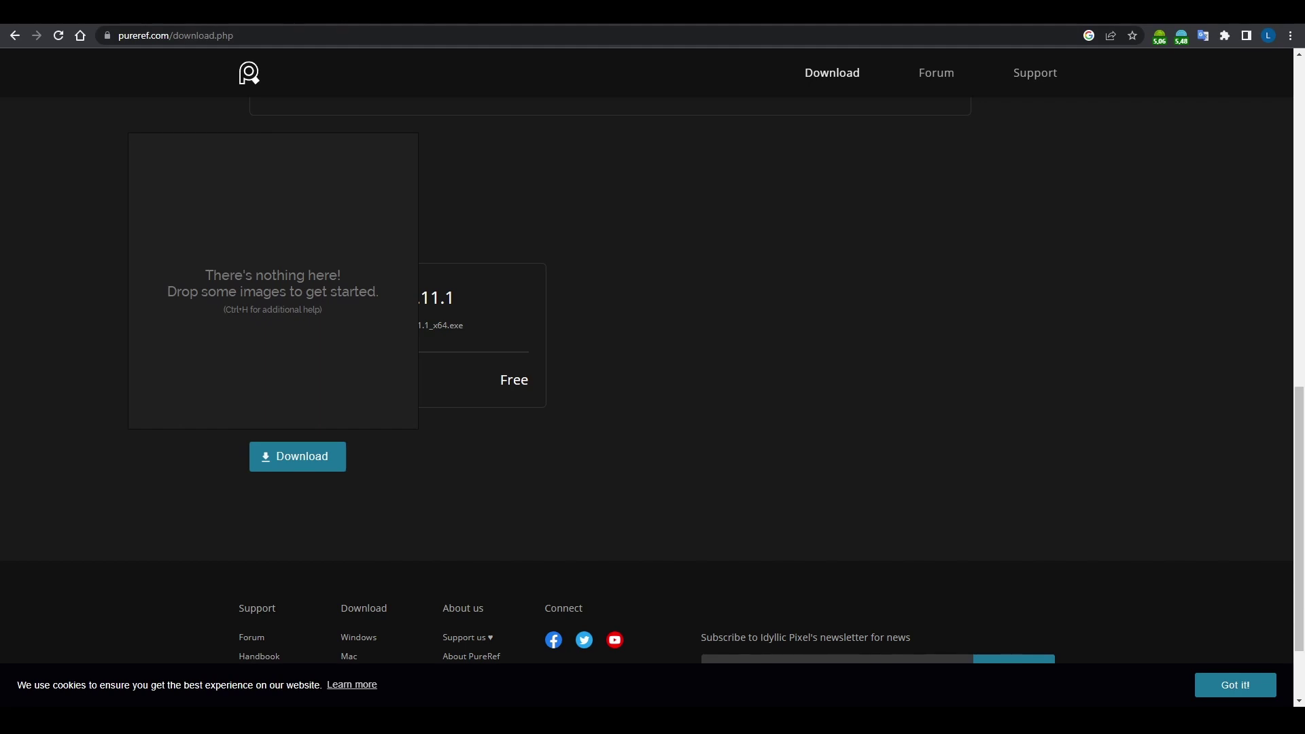
# Step: Switch to the browser tab with resident evil 4 remake image results and reposition the PureRef window over the thumbnails
pyautogui.click(89, 14)
pyautogui.moveTo(209, 201); pyautogui.dragTo(432, 318, button='right')
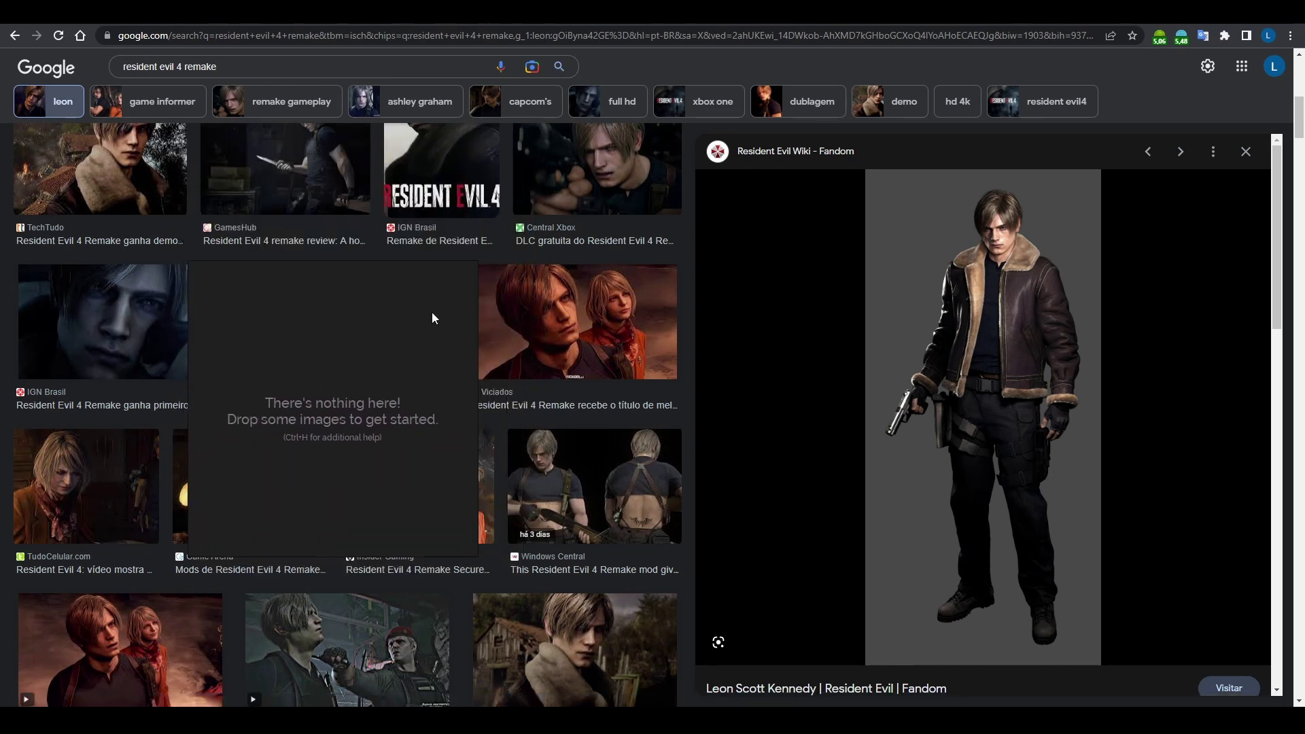
pyautogui.scroll(8, 590, 247)
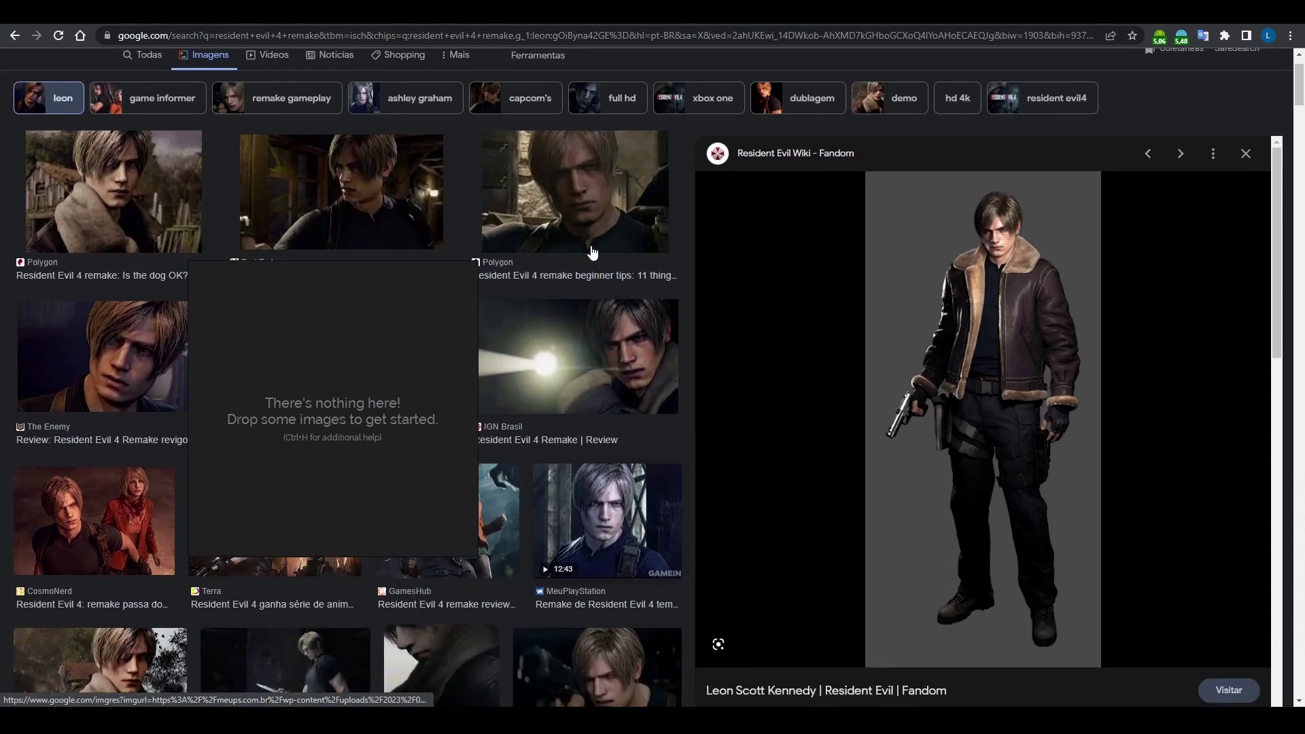
pyautogui.scroll(-1, 590, 249)
pyautogui.moveTo(334, 422); pyautogui.dragTo(324, 328, button='right')
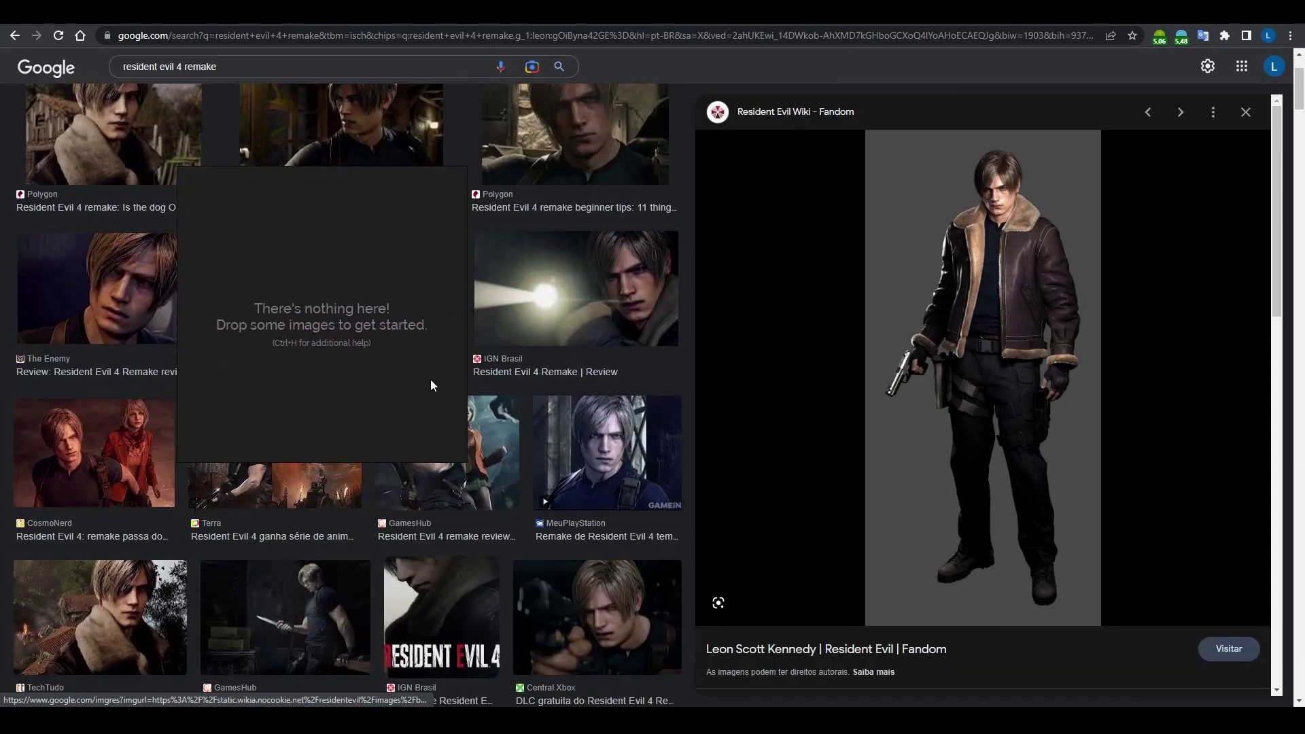
# Step: Add the MeuPlayStation portrait of Leon from the image results to the PureRef canvas and shrink the canvas view
pyautogui.click(577, 460)
pyautogui.moveTo(577, 460); pyautogui.dragTo(338, 260)
pyautogui.scroll(-4, 339, 260)
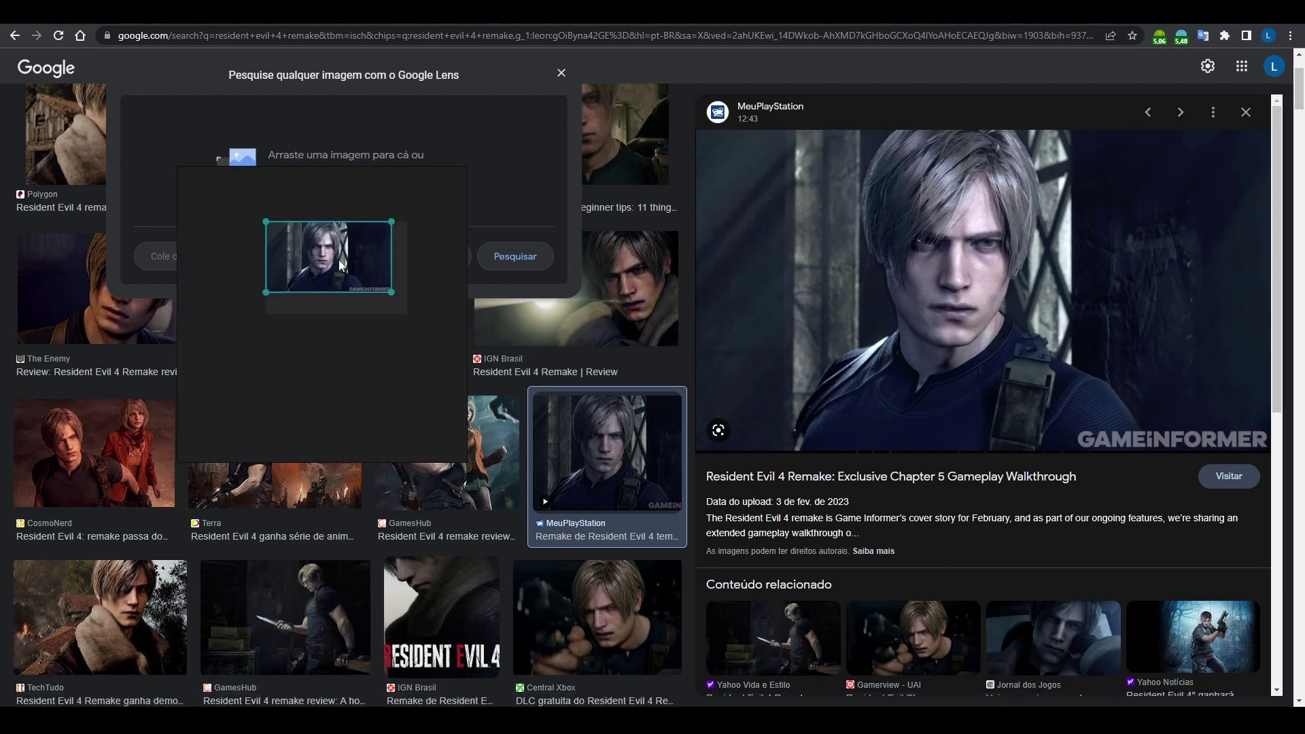
# Step: Copy the GamesHub image of Leon holding a knife, paste it into PureRef and place it below the portrait
pyautogui.rightClick(887, 237)
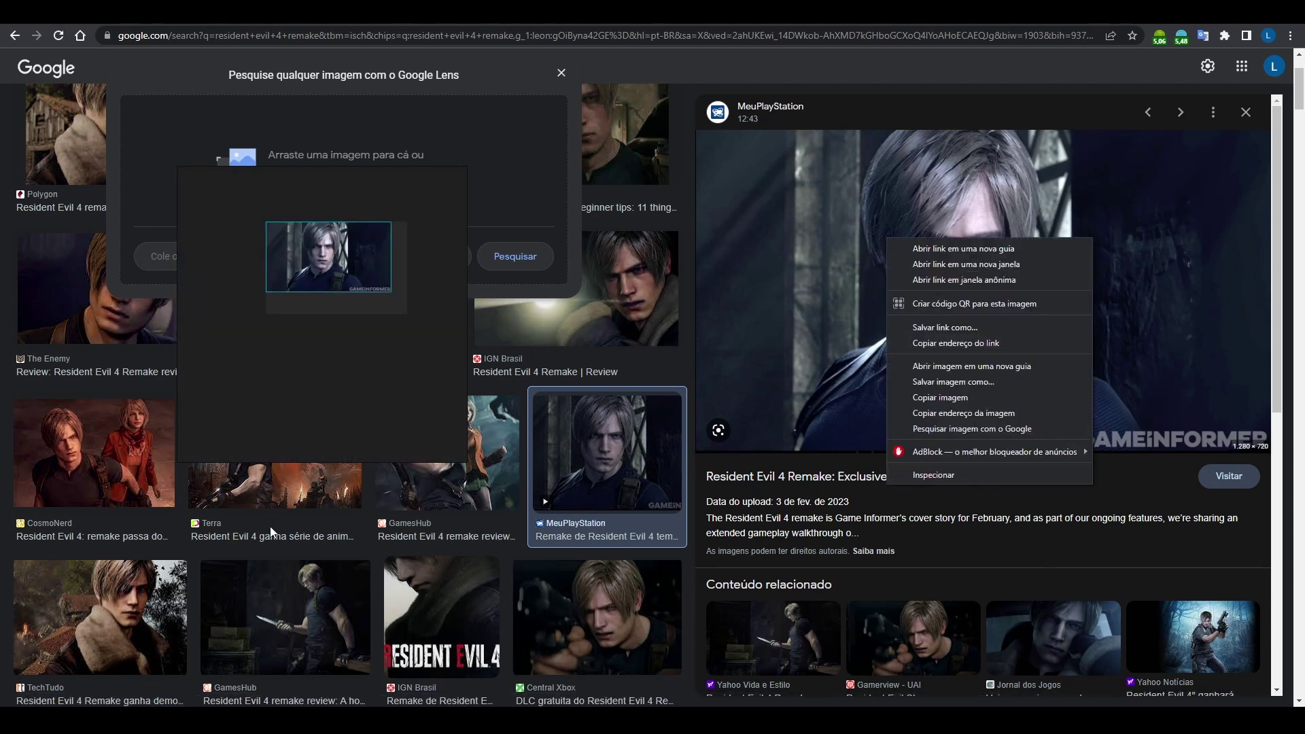
pyautogui.click(312, 615)
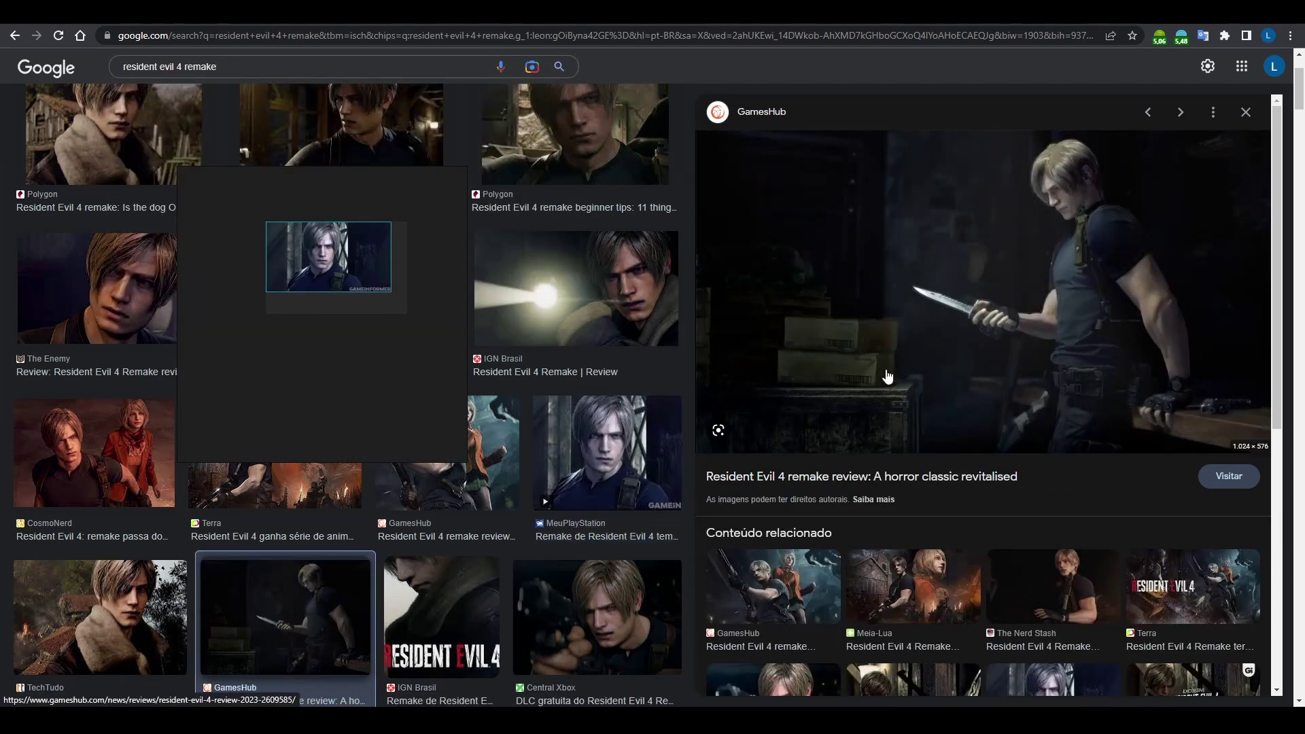
pyautogui.rightClick(1030, 215)
pyautogui.click(1083, 375)
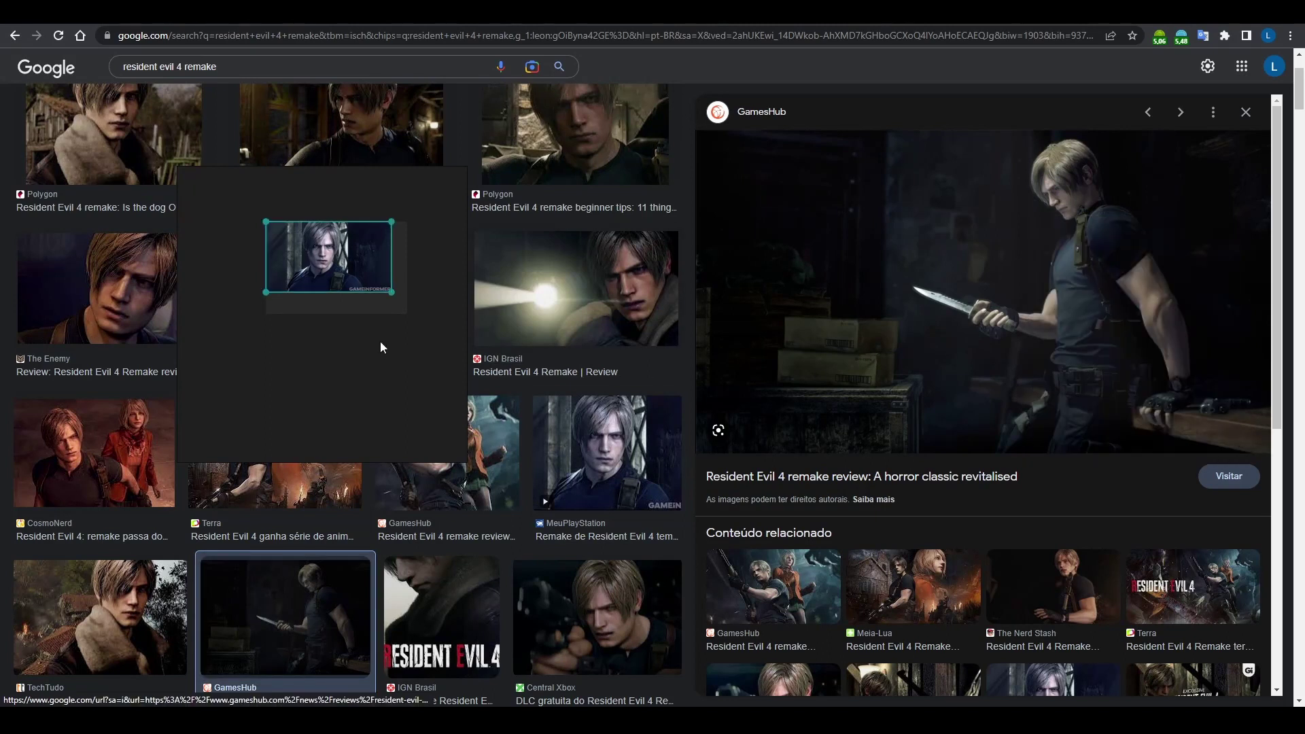
pyautogui.click(373, 319)
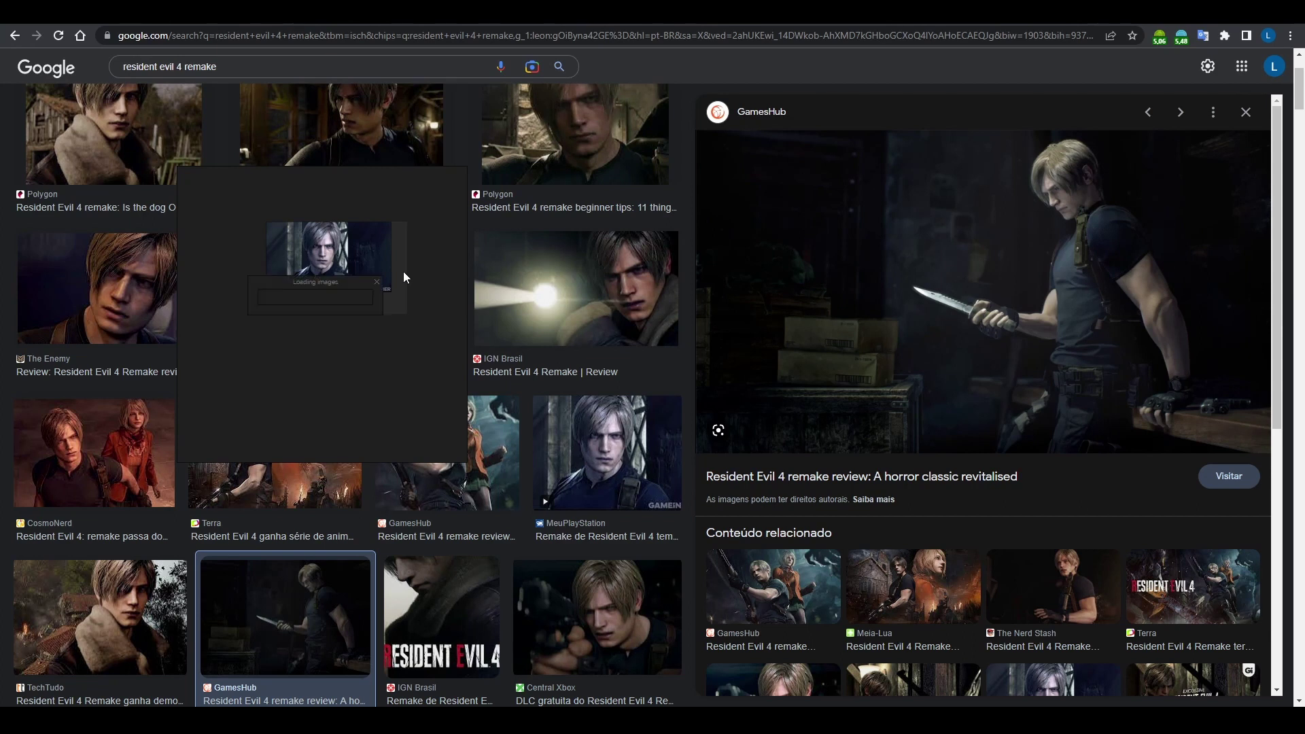
pyautogui.hotkey('ctrl', 'v')
pyautogui.moveTo(415, 269); pyautogui.dragTo(305, 344)
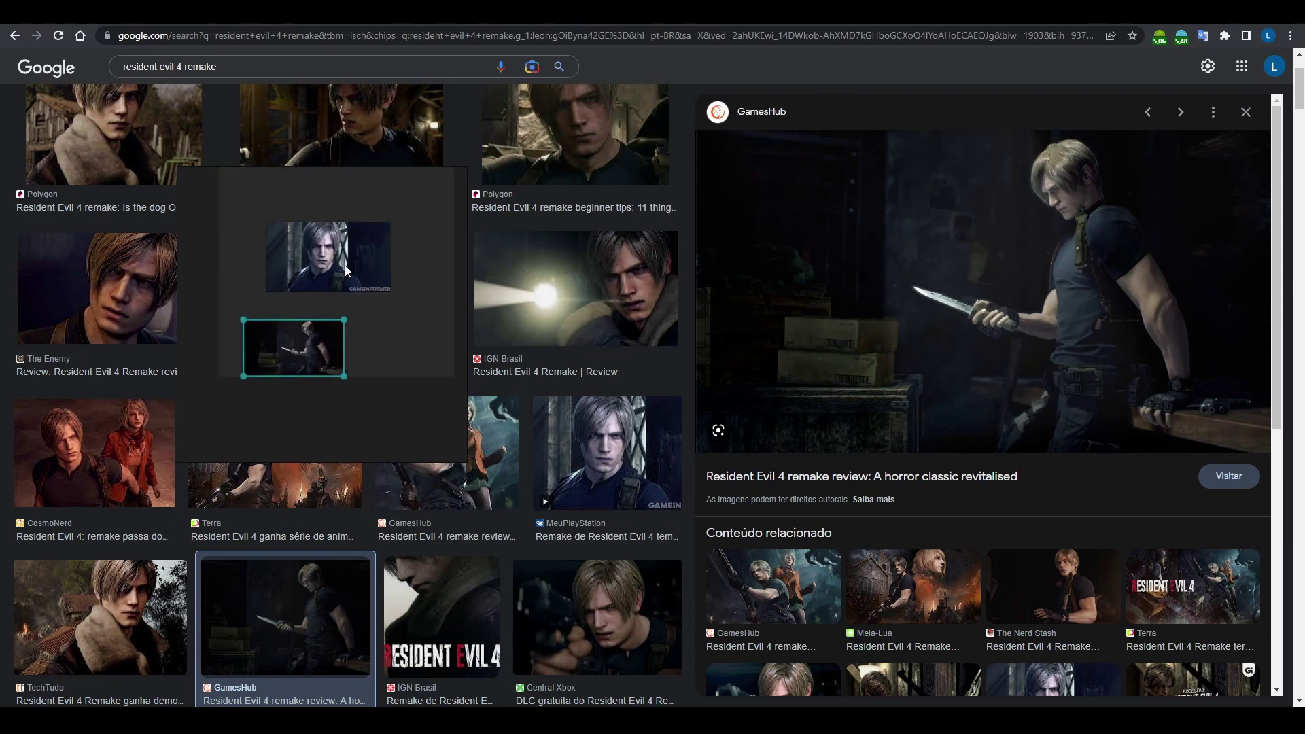
# Step: Add the Windows Central front-and-back image of Leon to PureRef, placing it beside the portrait with the knife image below the portrait
pyautogui.scroll(-1, 554, 449)
pyautogui.scroll(-6, 554, 449)
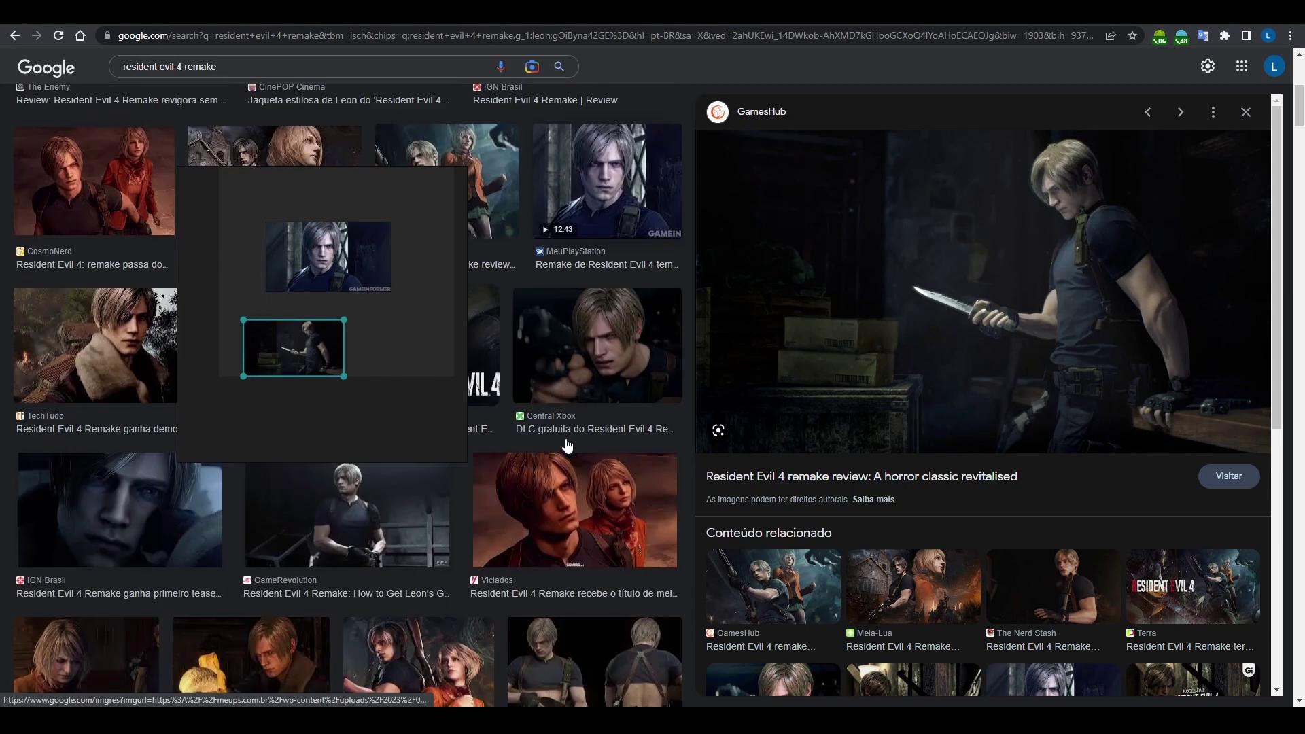
pyautogui.click(598, 452)
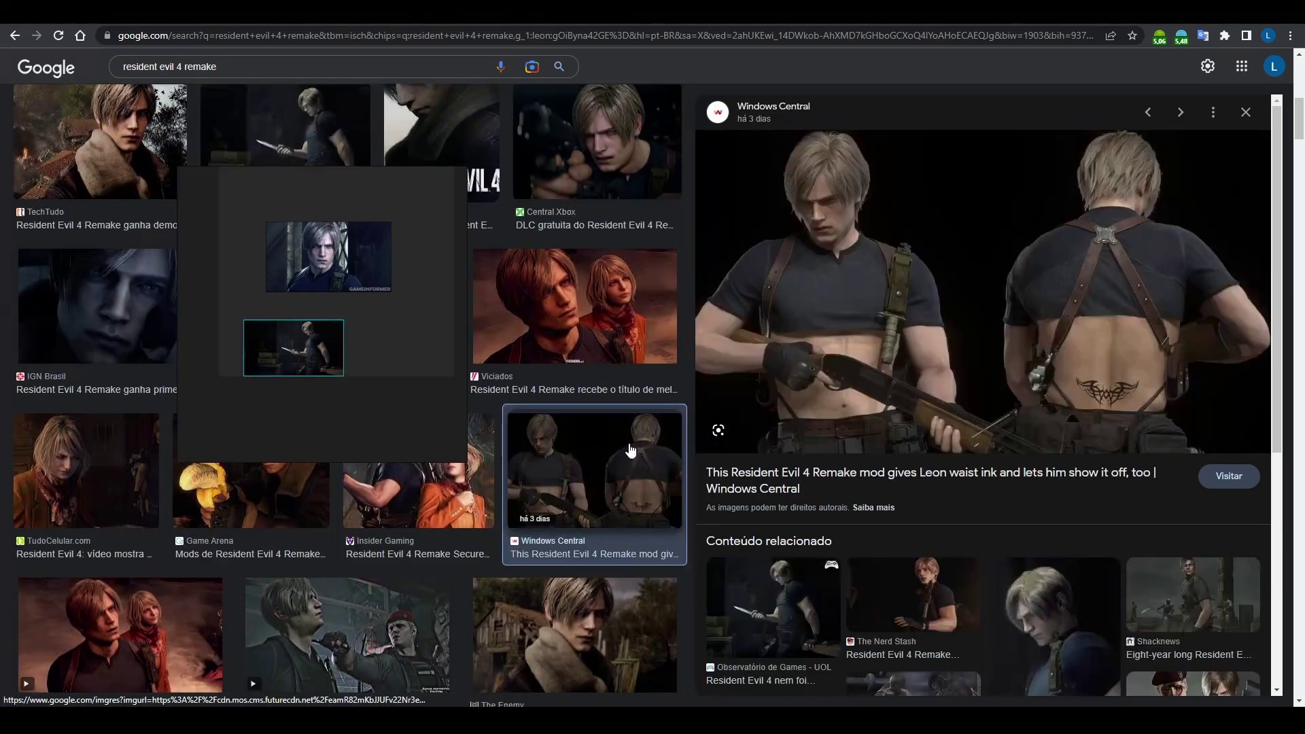
pyautogui.moveTo(1127, 207); pyautogui.dragTo(246, 211)
pyautogui.moveTo(267, 349); pyautogui.dragTo(235, 271)
pyautogui.moveTo(435, 235); pyautogui.dragTo(399, 215)
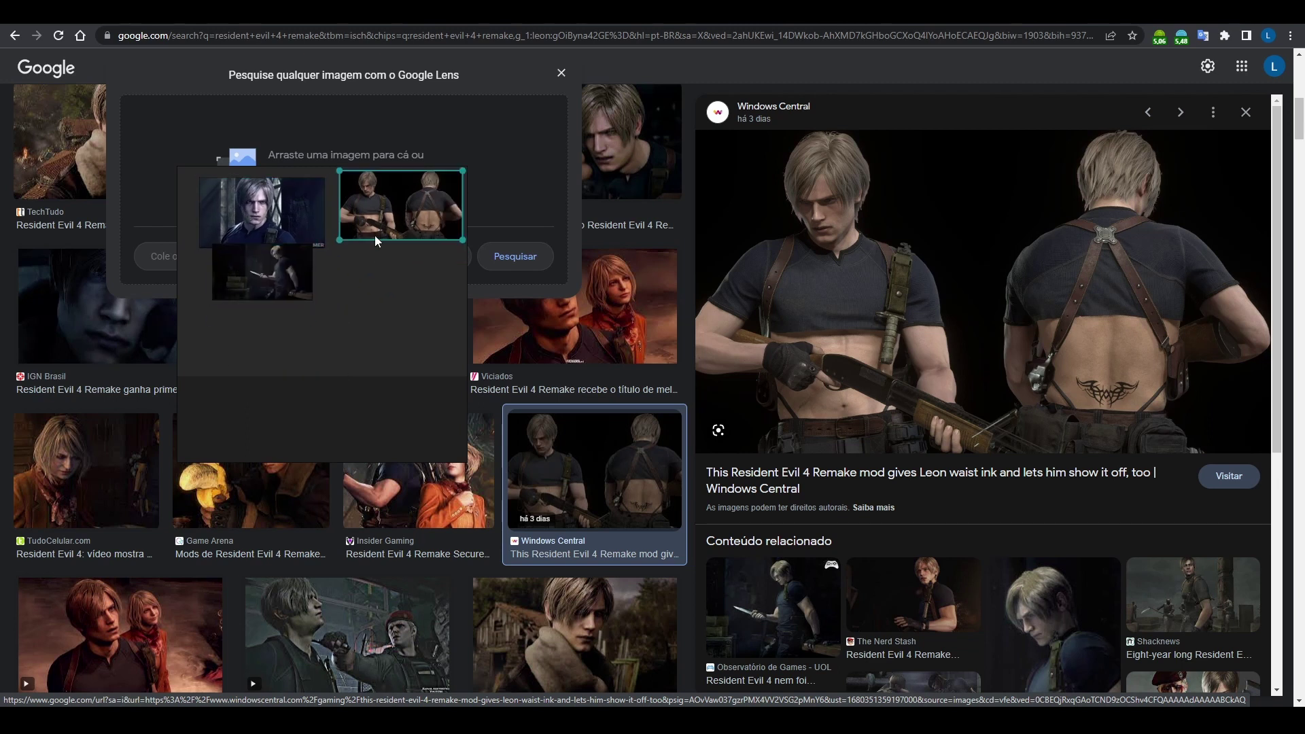
pyautogui.moveTo(269, 274); pyautogui.dragTo(256, 297)
# Step: Switch to the resident evil 4 remake leon clothes results and add the Reddit full-body outfit image to PureRef
pyautogui.scroll(-1, 530, 452)
pyautogui.scroll(-8, 534, 457)
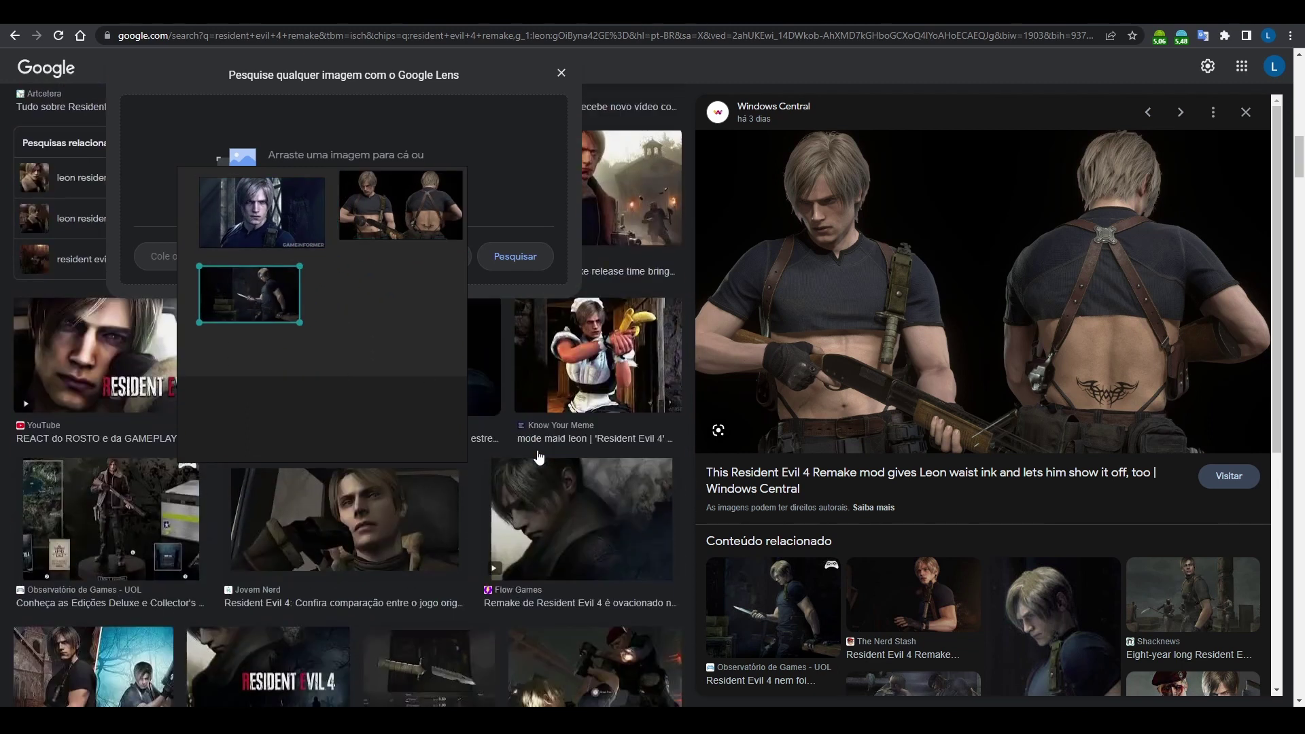
pyautogui.hotkey('ctrl', 'Tab')
pyautogui.moveTo(341, 261); pyautogui.dragTo(621, 356)
pyautogui.click(450, 423)
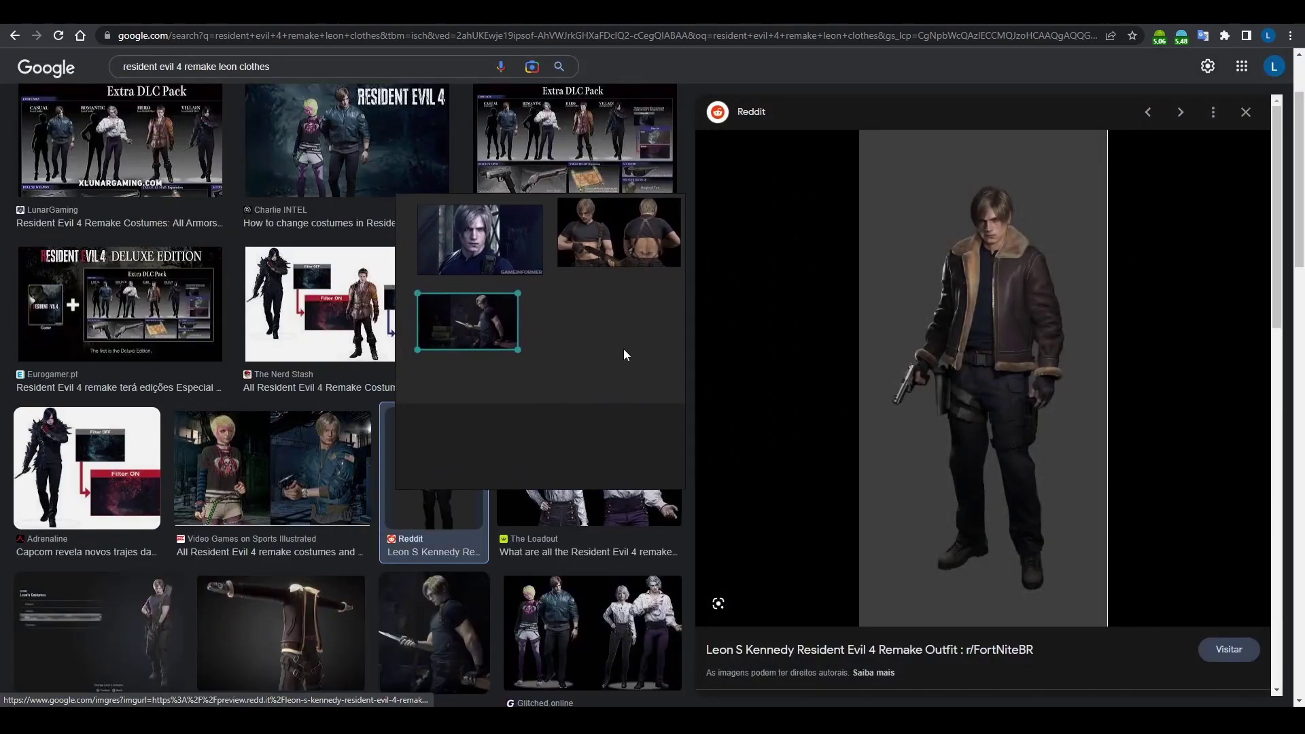
pyautogui.moveTo(1021, 281); pyautogui.dragTo(573, 382)
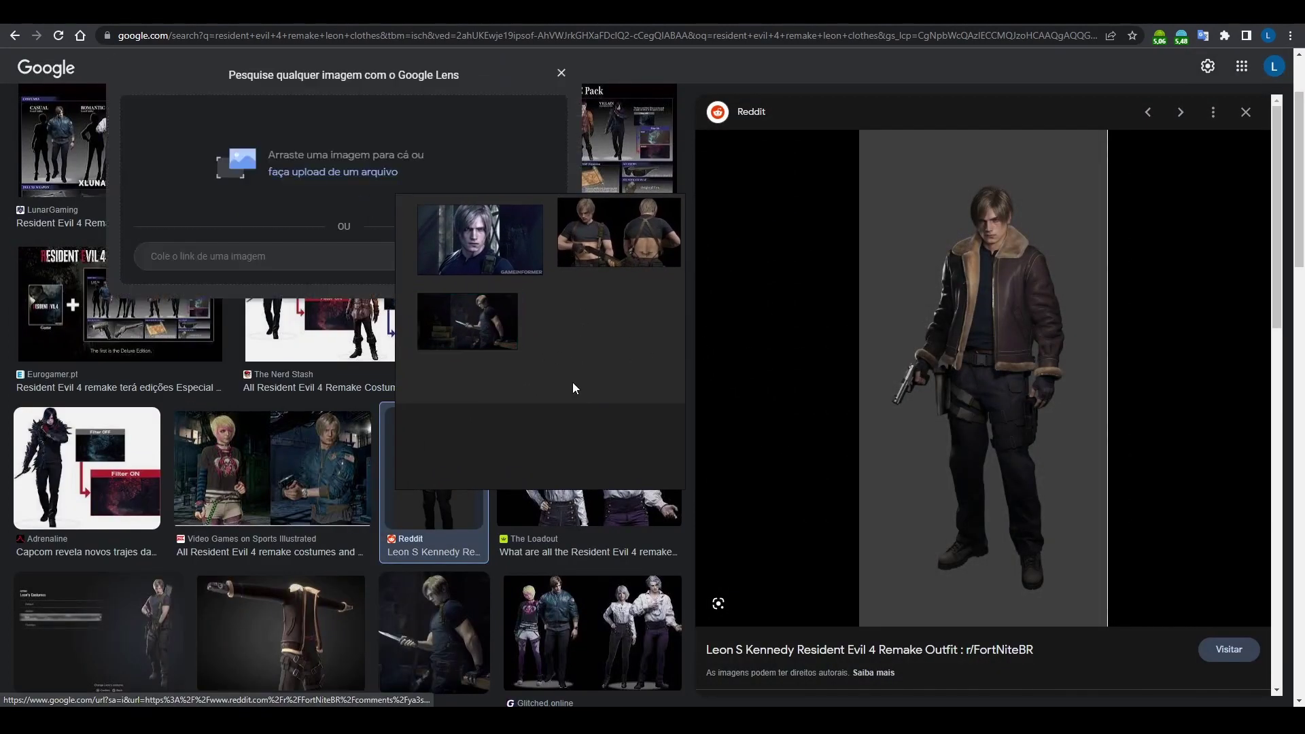
pyautogui.scroll(-4, 572, 382)
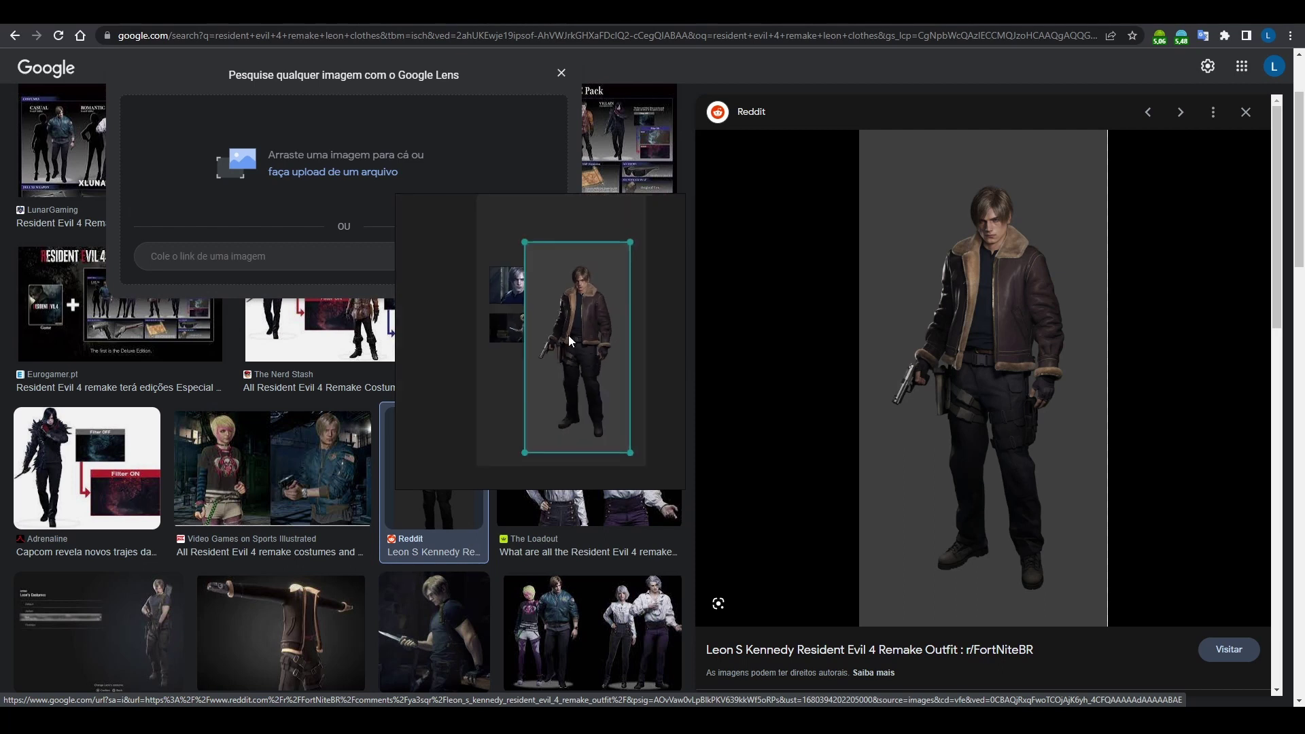
# Step: Scale down the full-body outfit image and place it beneath the front-and-back image
pyautogui.moveTo(598, 309); pyautogui.dragTo(594, 320)
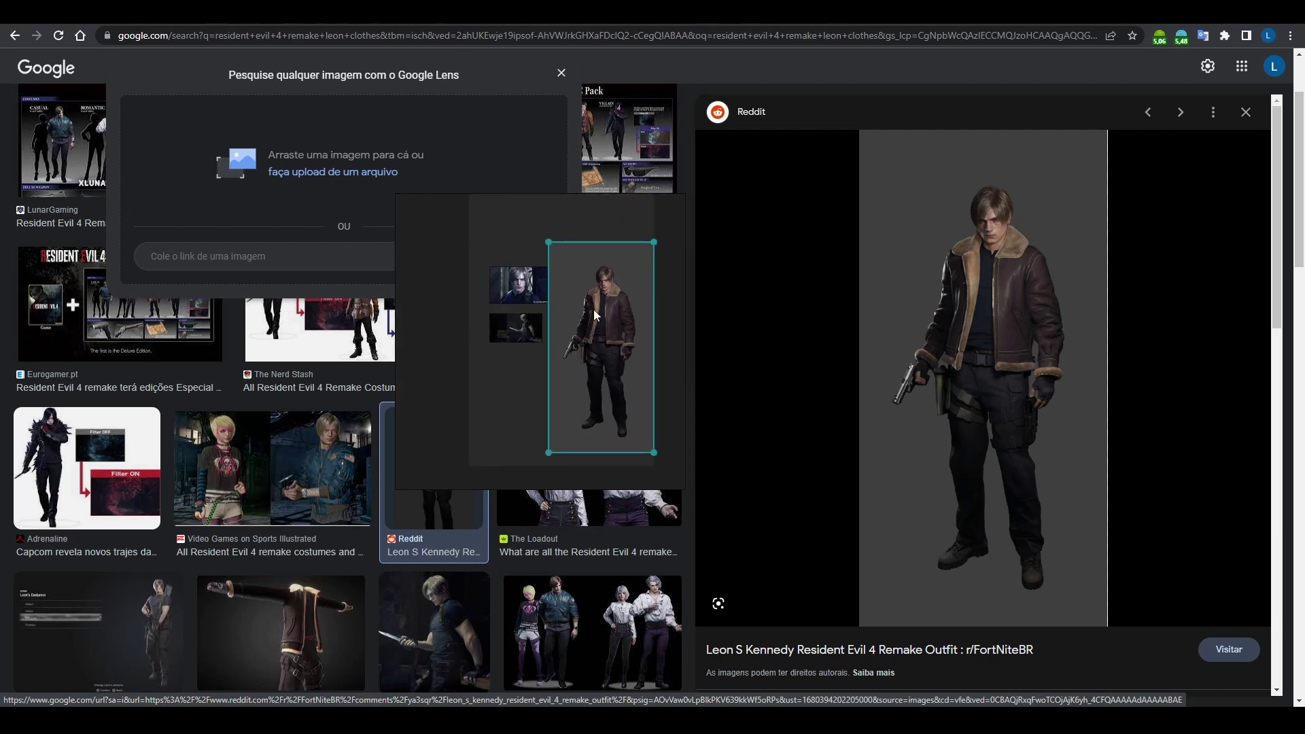
pyautogui.moveTo(574, 264); pyautogui.dragTo(639, 440)
pyautogui.moveTo(608, 313); pyautogui.dragTo(610, 344)
# Step: Examine the front-and-back image and the portrait up close on the PureRef canvas
pyautogui.click(586, 274)
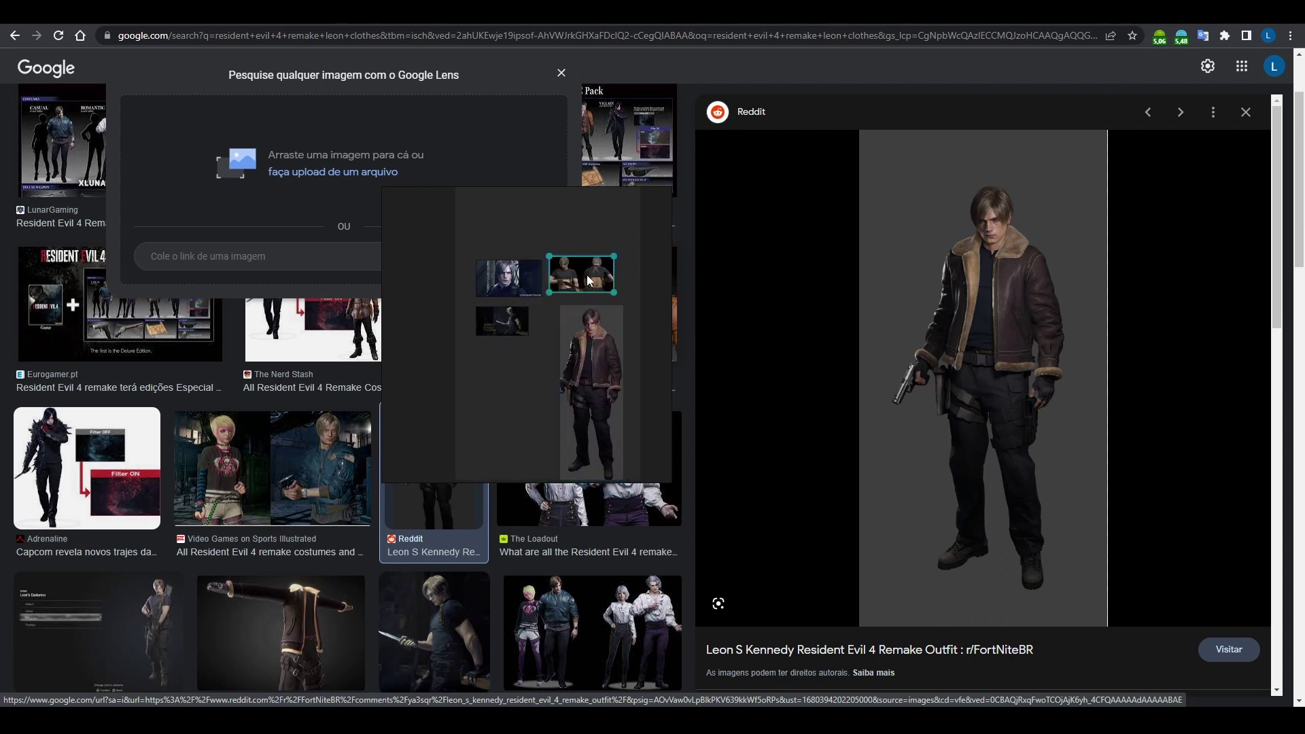
pyautogui.scroll(5, 586, 275)
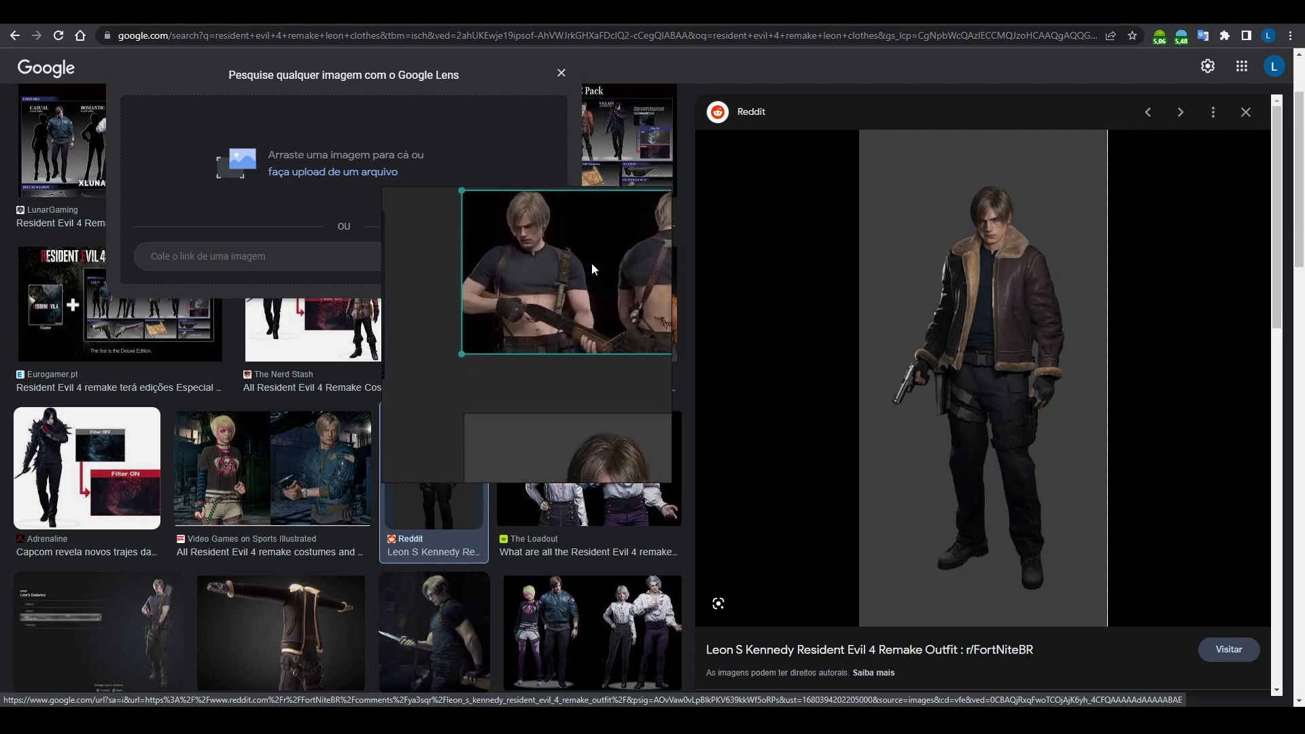
pyautogui.scroll(-3, 592, 269)
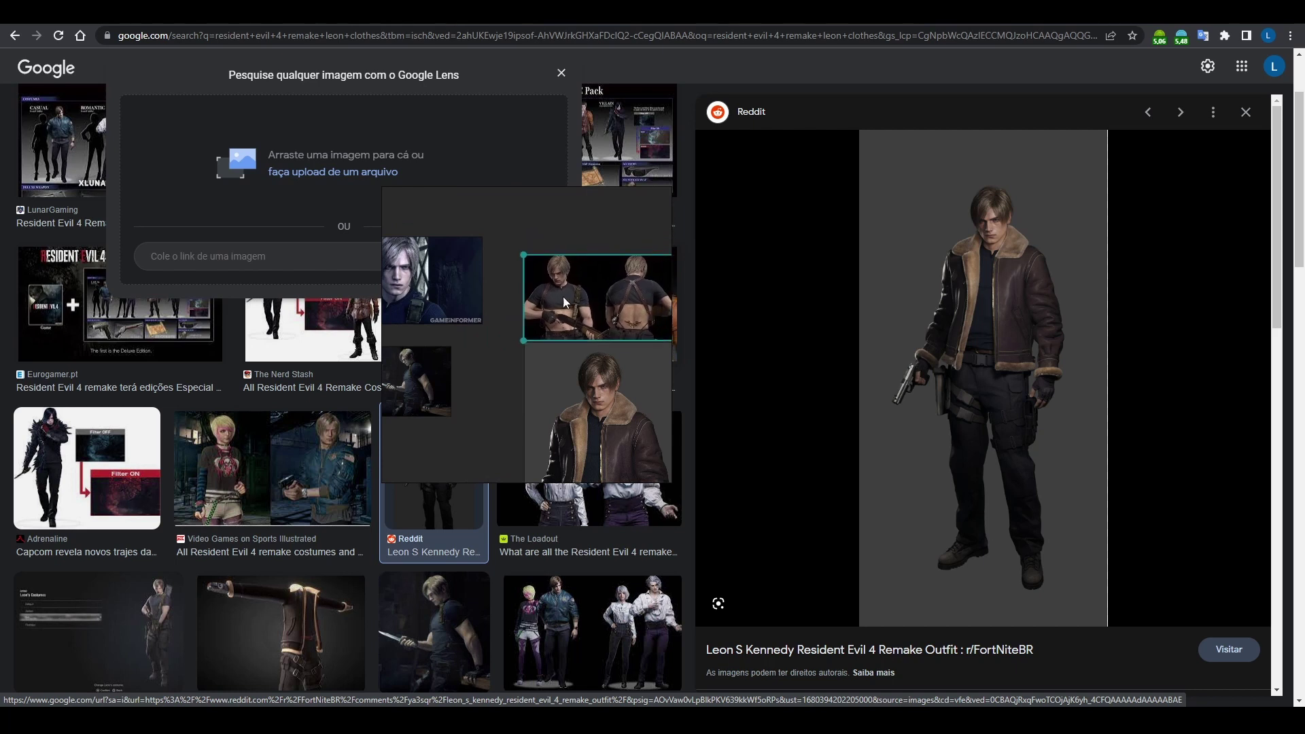
pyautogui.scroll(-1, 464, 293)
pyautogui.moveTo(439, 319); pyautogui.dragTo(533, 315)
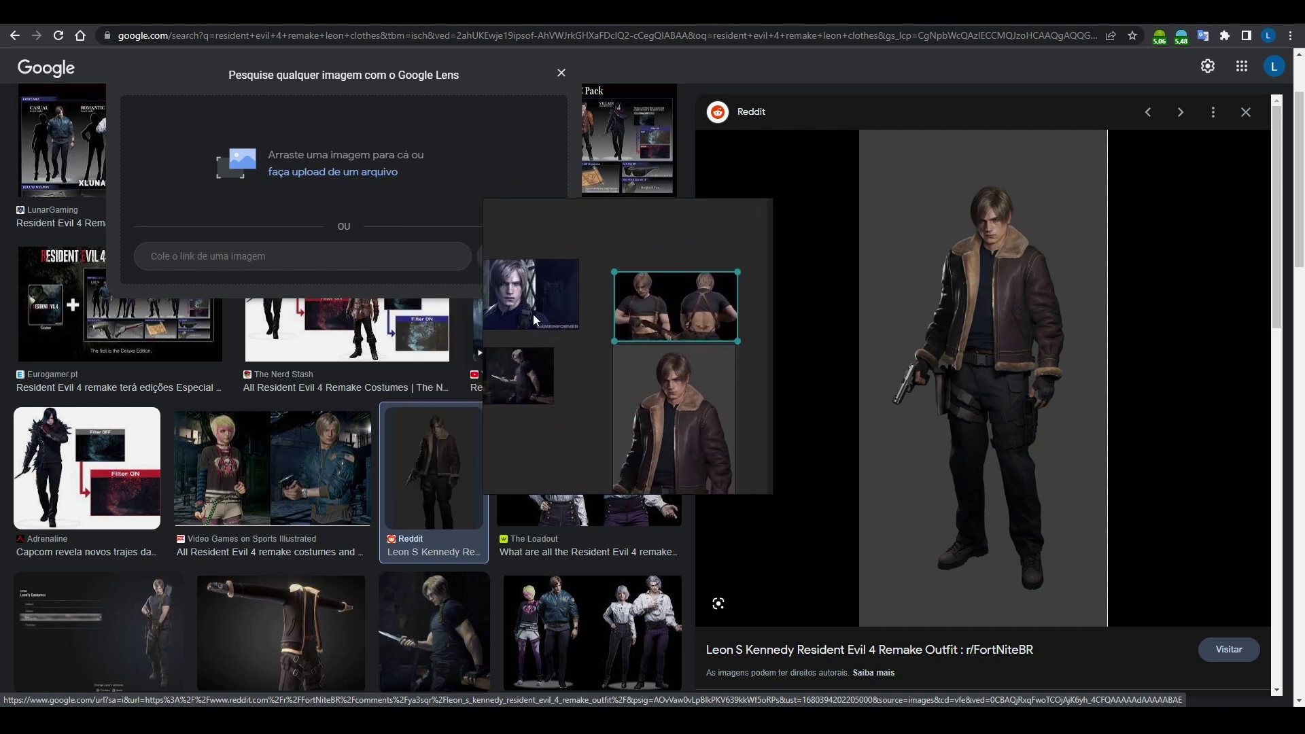
pyautogui.click(533, 299)
pyautogui.scroll(3, 545, 294)
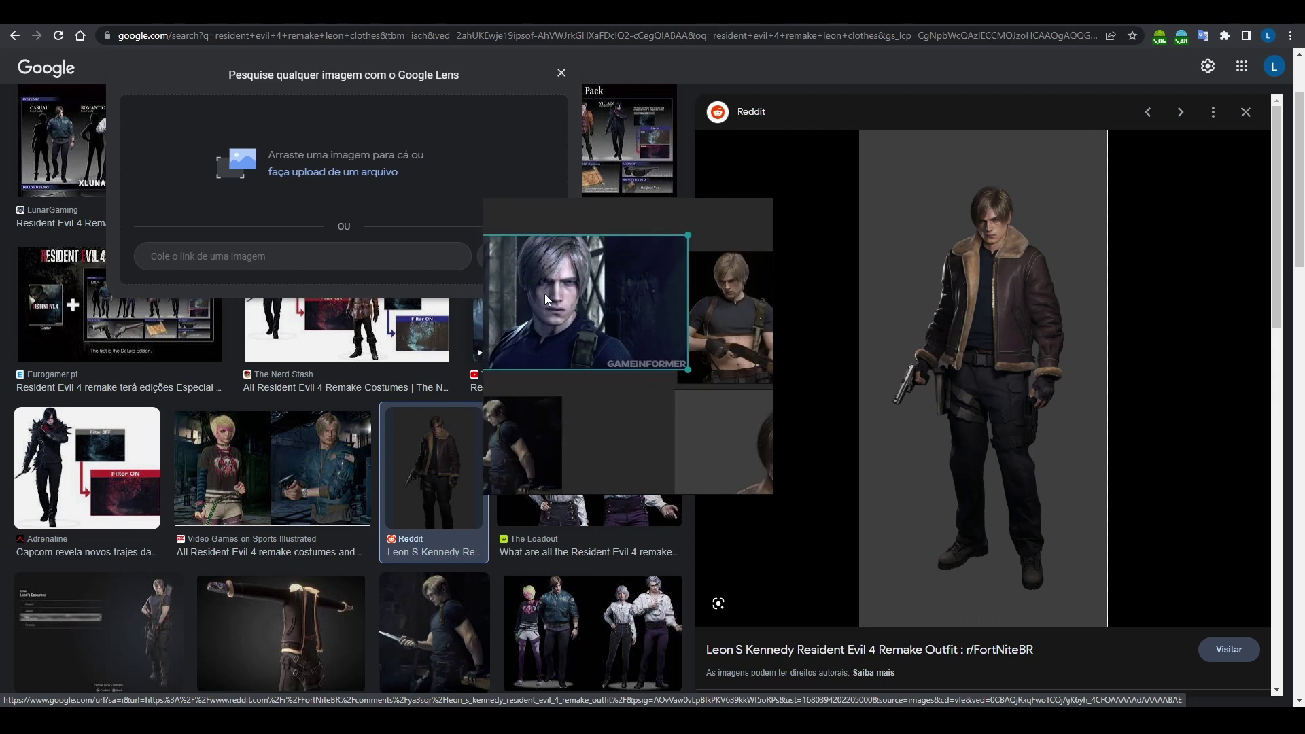
# Step: Crop the sides of the Leon portrait image so it frames only his head and shoulders
pyautogui.scroll(-1, 561, 295)
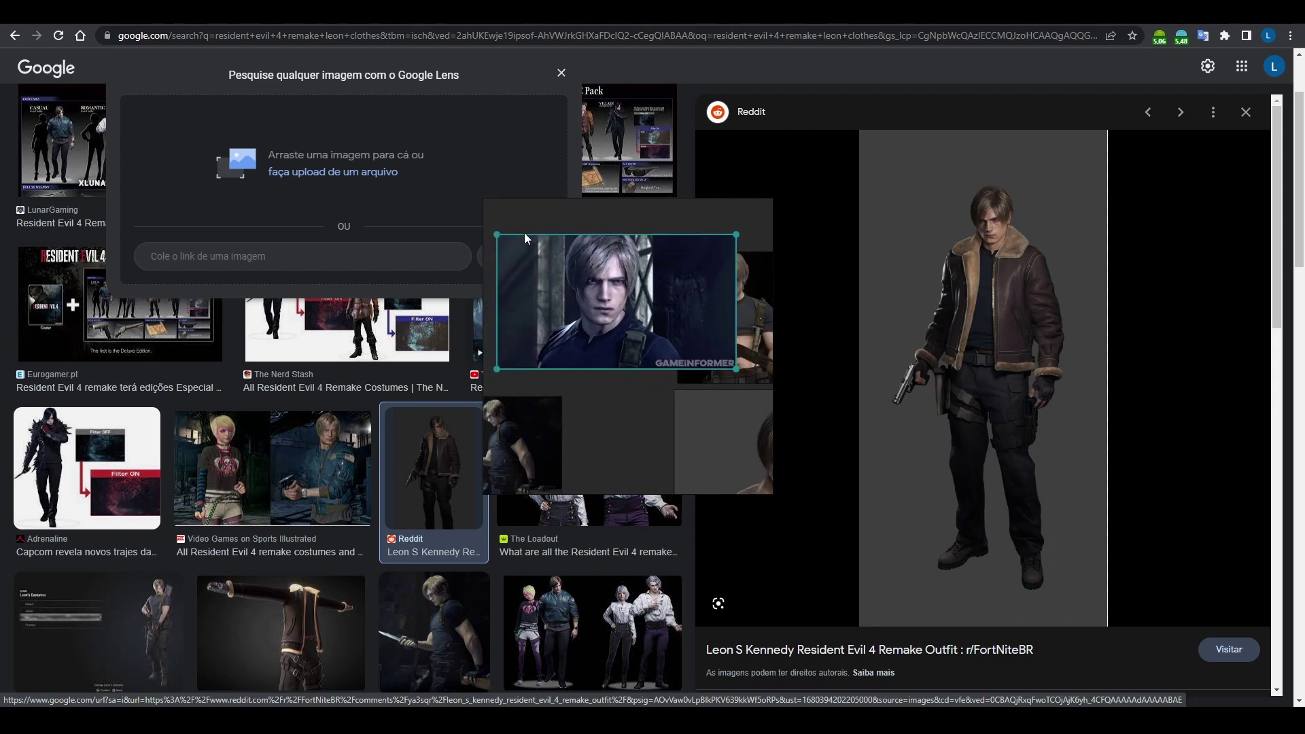
pyautogui.moveTo(525, 234); pyautogui.dragTo(685, 370)
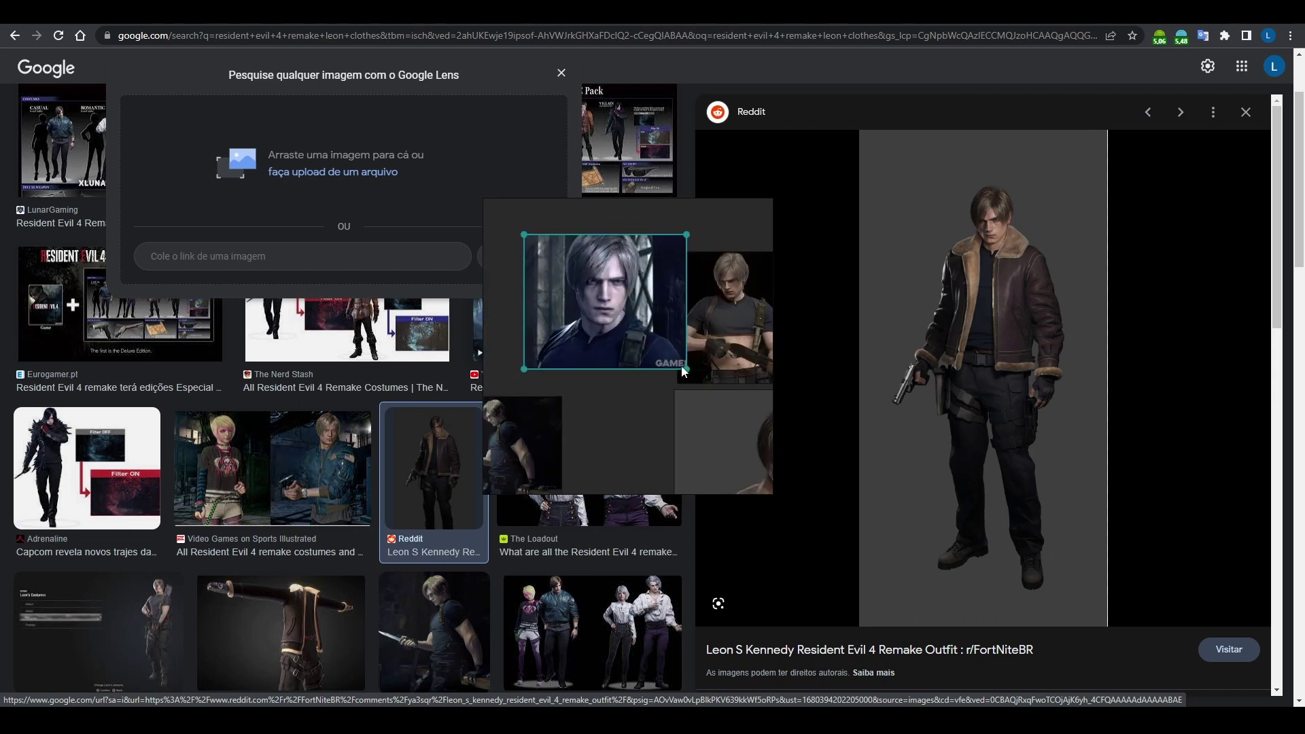
pyautogui.hotkey('ctrl', 'p')
# Step: Crop the knife image below the portrait to Leon's upper body in a tall frame
pyautogui.click(537, 452)
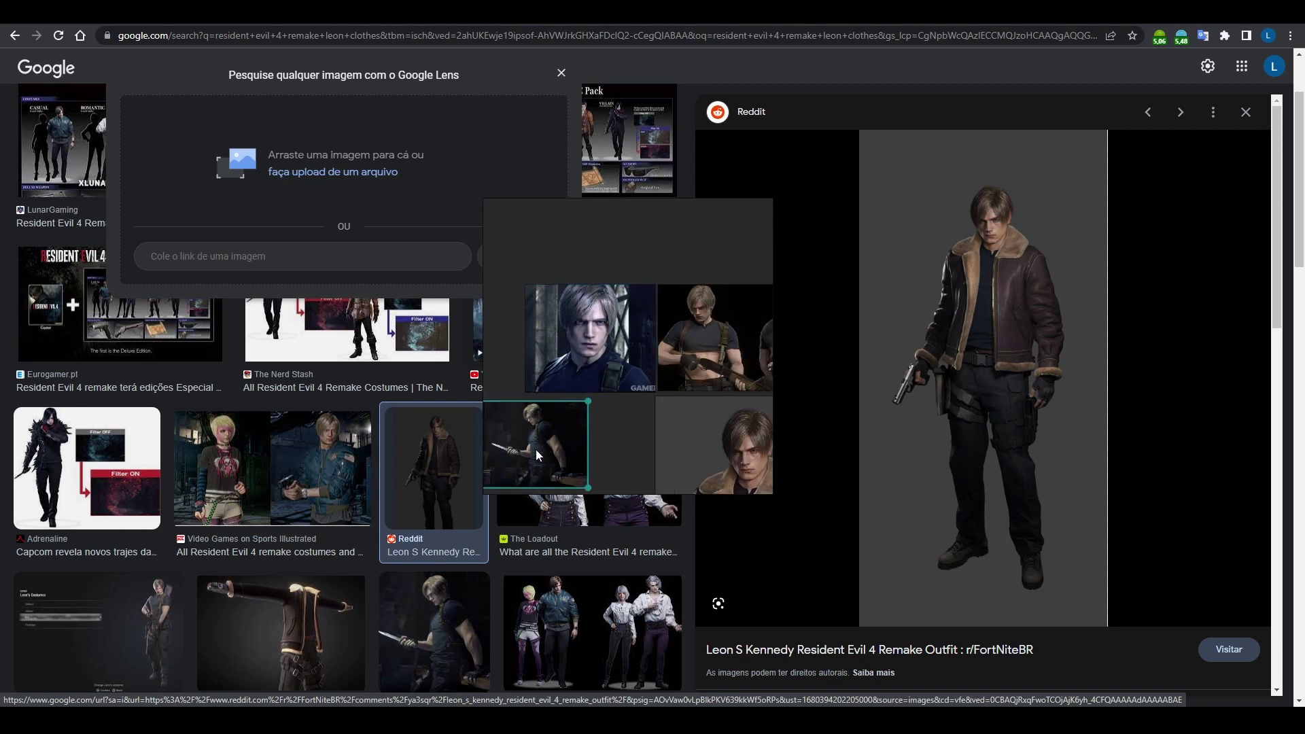
pyautogui.doubleClick(579, 448)
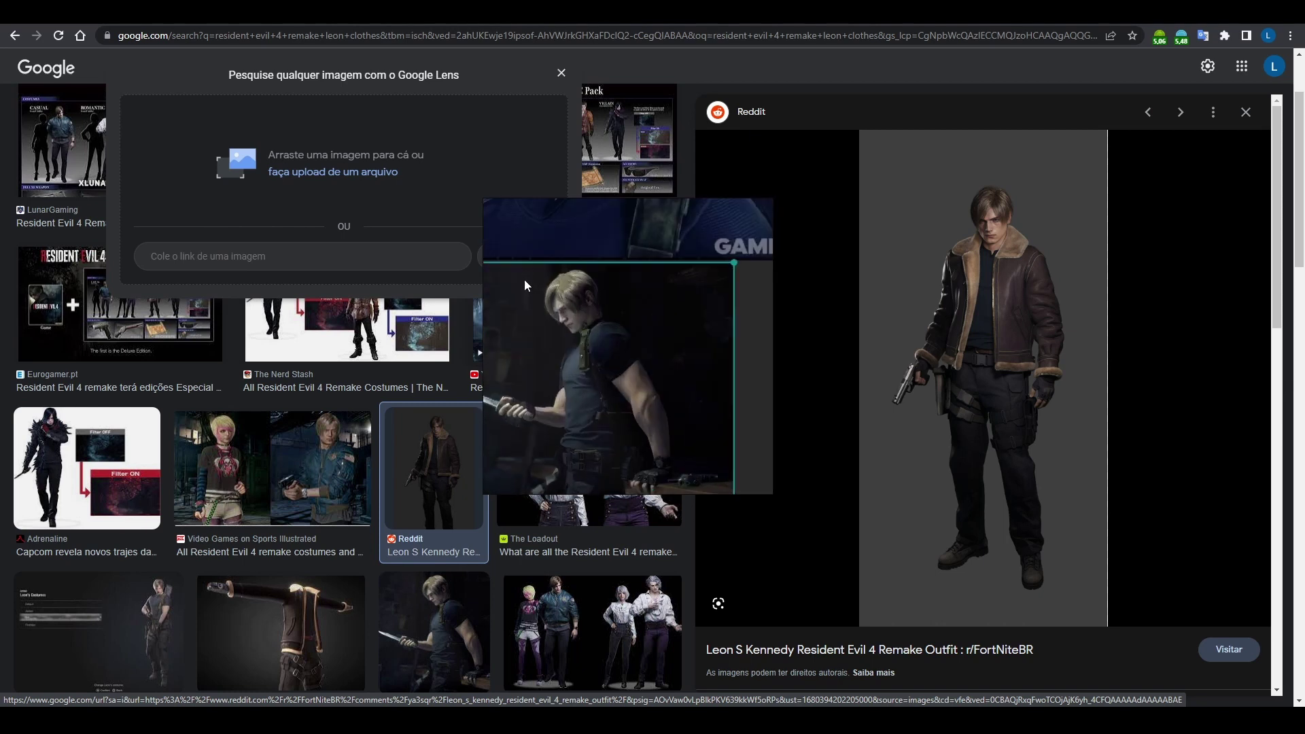
pyautogui.moveTo(513, 262); pyautogui.dragTo(676, 467)
pyautogui.scroll(-2, 676, 409)
pyautogui.scroll(-3, 676, 409)
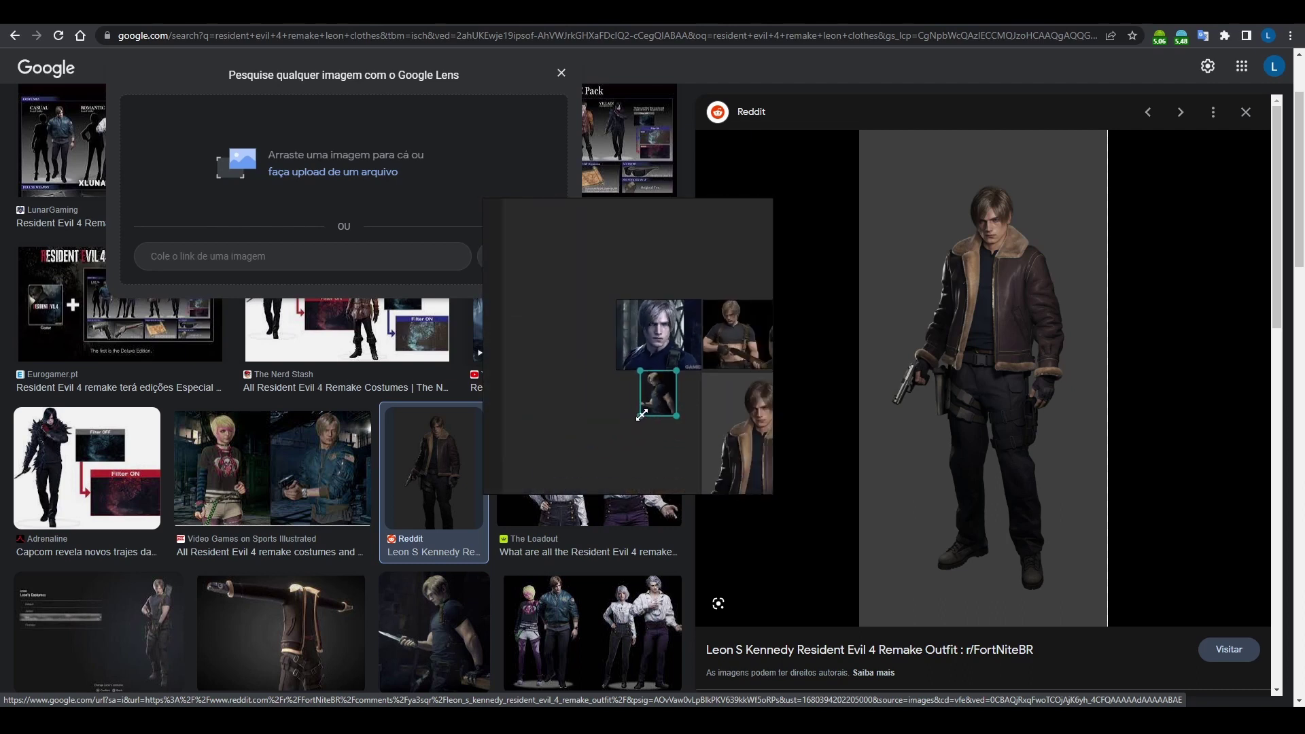
# Step: Enlarge the cropped knife image to fit directly beneath the portrait, flush against the full-body outfit image
pyautogui.moveTo(642, 415); pyautogui.dragTo(620, 463)
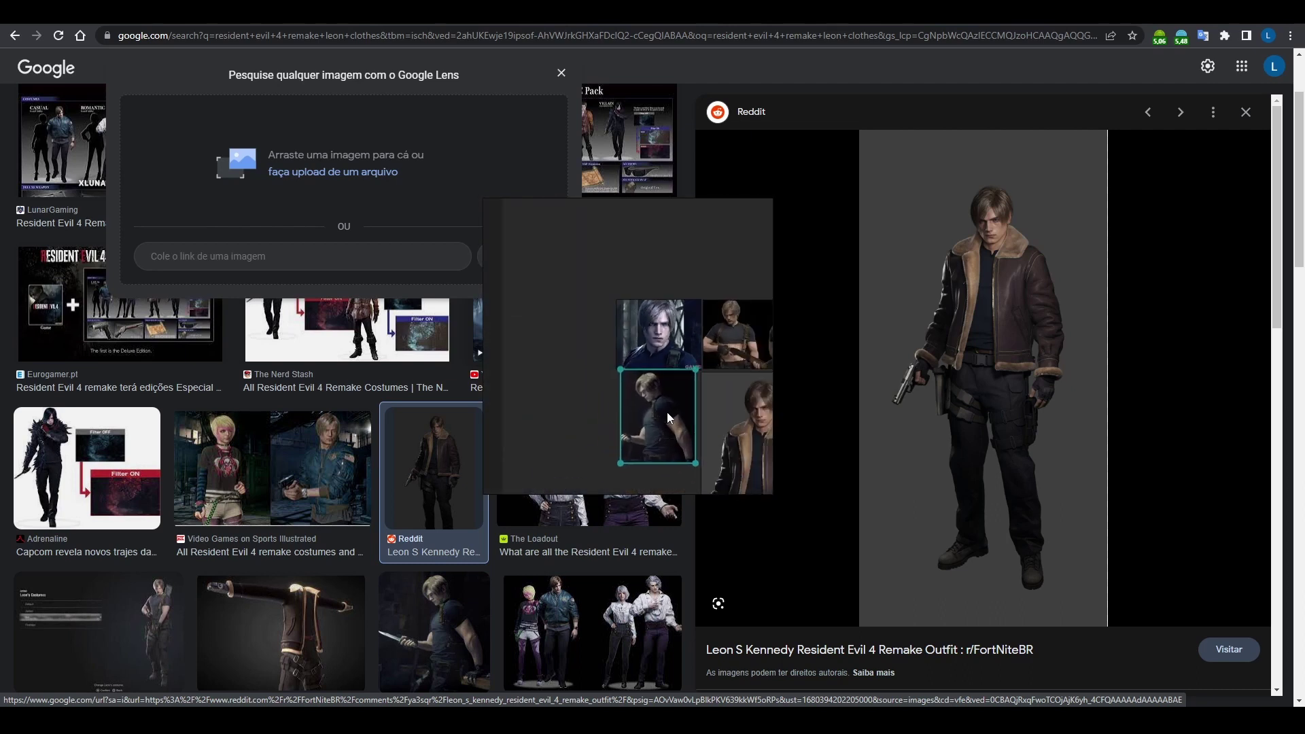
pyautogui.scroll(4, 680, 270)
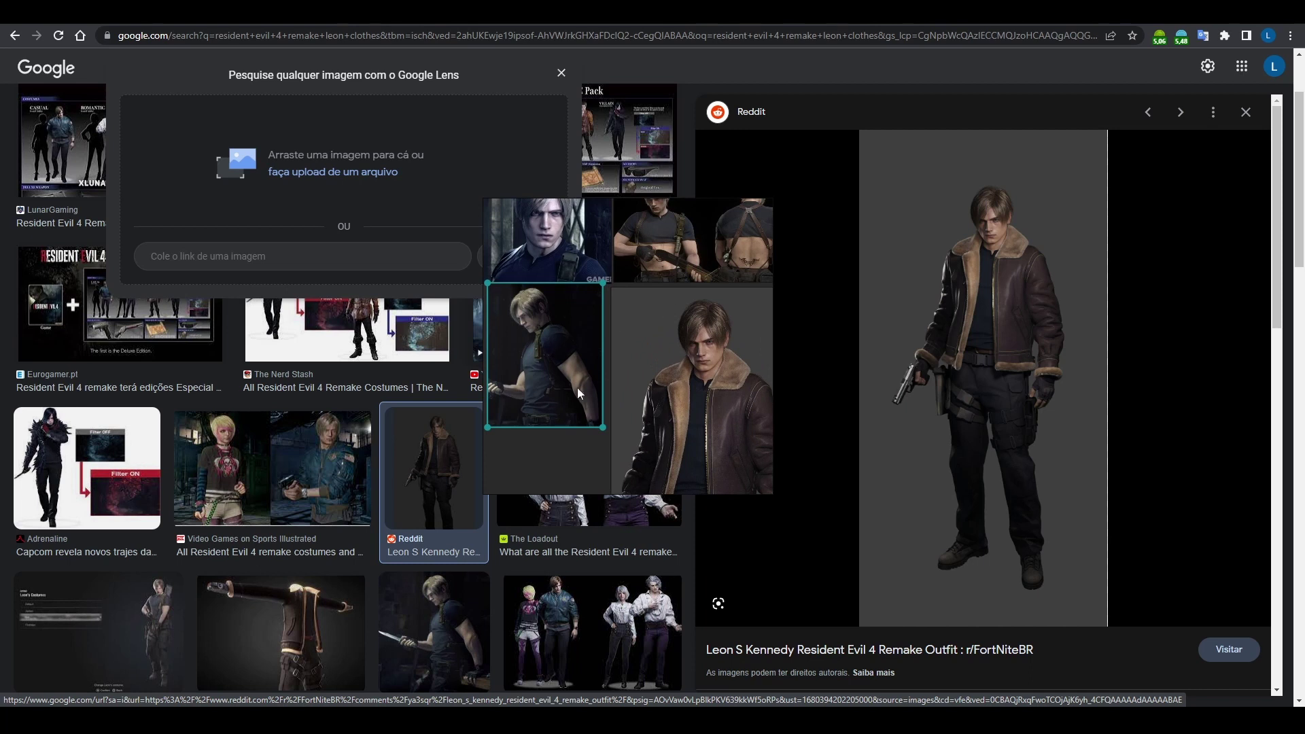
pyautogui.moveTo(603, 428); pyautogui.dragTo(613, 449)
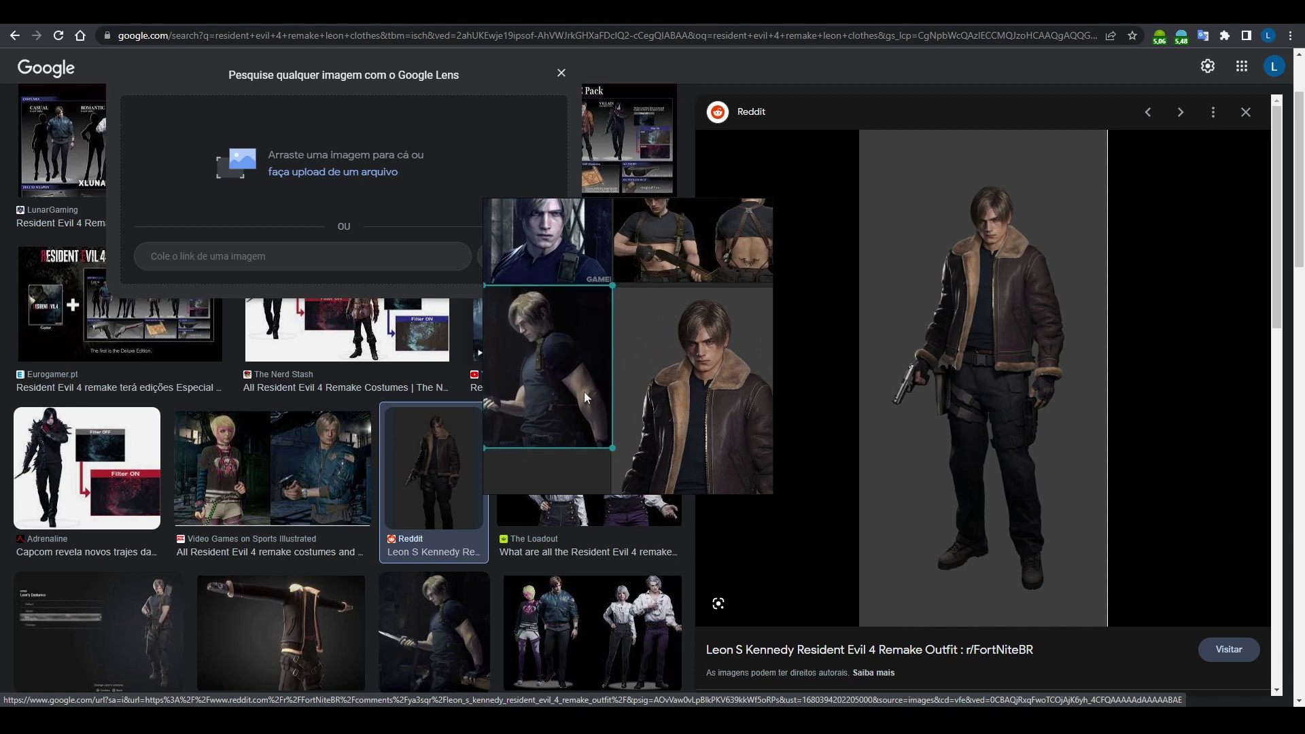
# Step: Resize the PureRef window to frame the four images tightly, cutting the outfit image off at the chest, and clear the selection
pyautogui.click(699, 336)
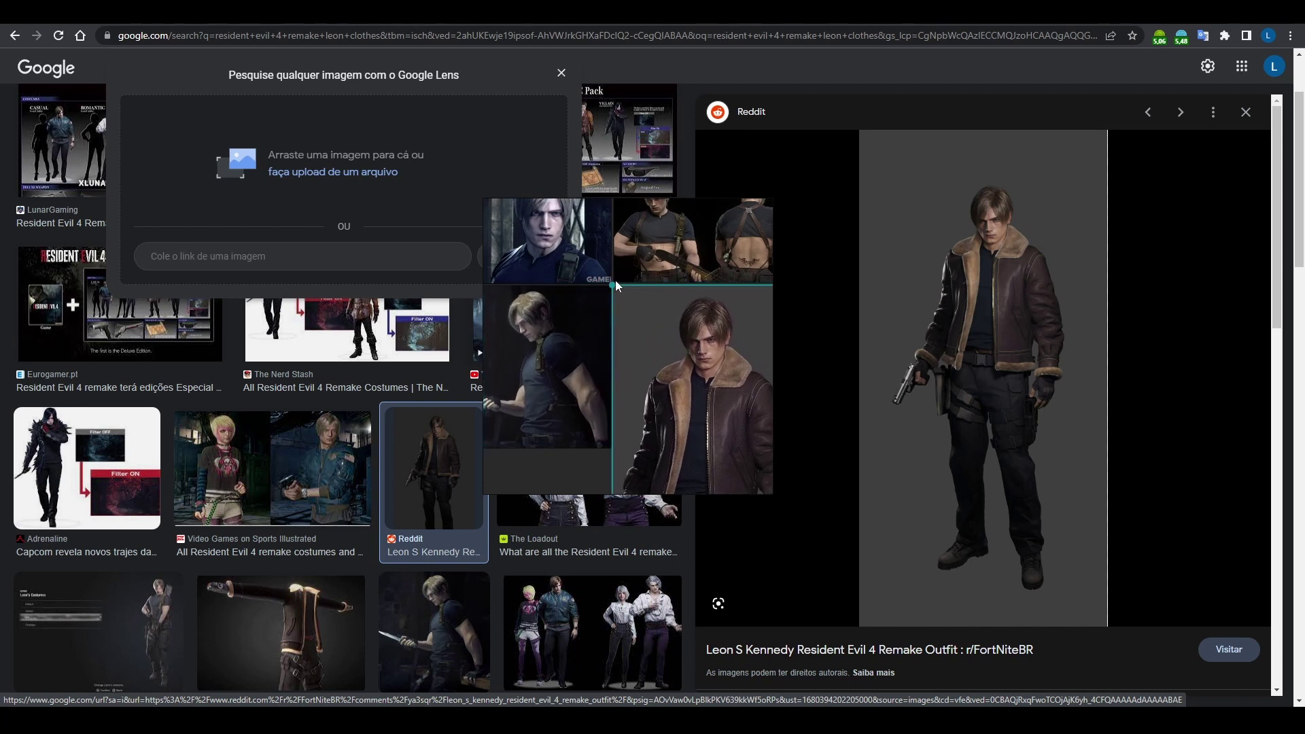
pyautogui.scroll(3, 647, 308)
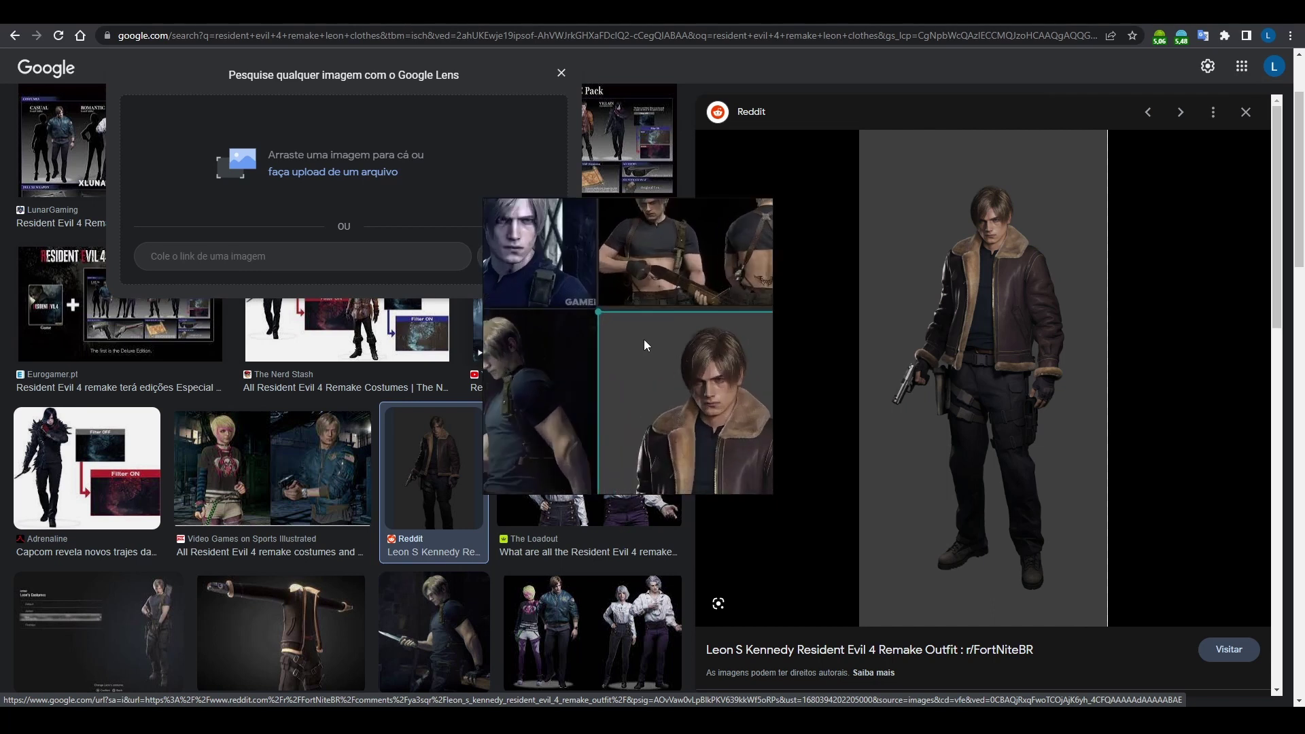
pyautogui.scroll(2, 646, 343)
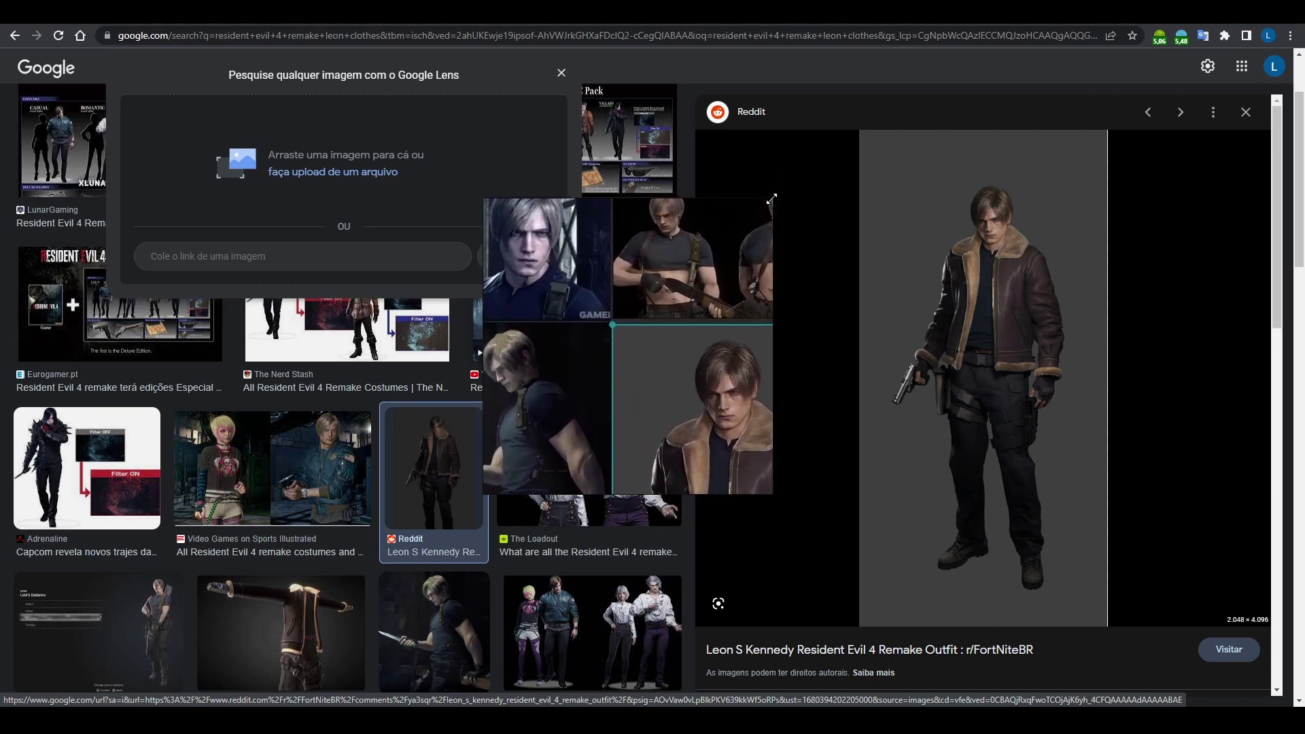
pyautogui.moveTo(771, 199); pyautogui.dragTo(808, 188)
pyautogui.moveTo(660, 327)
pyautogui.mouseDown()
pyautogui.moveTo(680, 319)
pyautogui.moveTo(661, 326)
pyautogui.mouseUp()
pyautogui.moveTo(660, 322); pyautogui.dragTo(658, 291, button='middle')
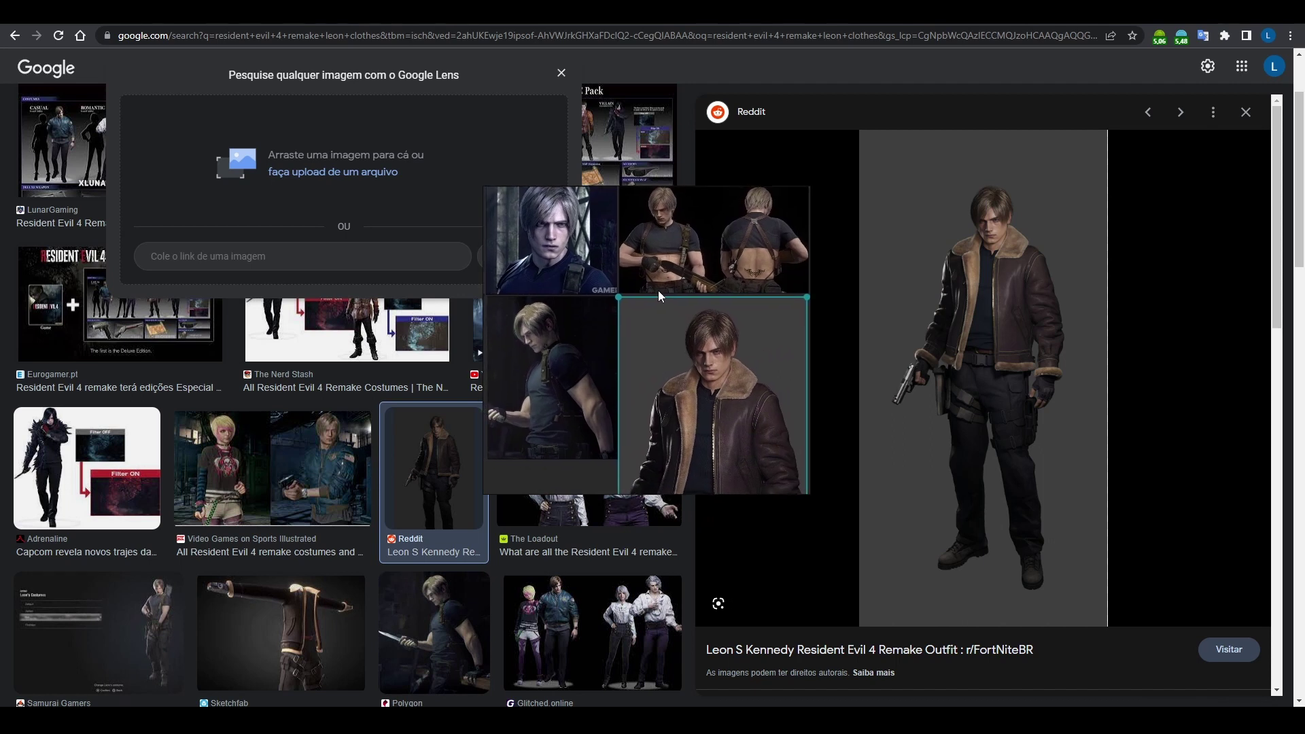
pyautogui.moveTo(785, 488); pyautogui.dragTo(806, 465)
pyautogui.moveTo(672, 372); pyautogui.dragTo(669, 373, button='middle')
pyautogui.moveTo(806, 460); pyautogui.dragTo(802, 461)
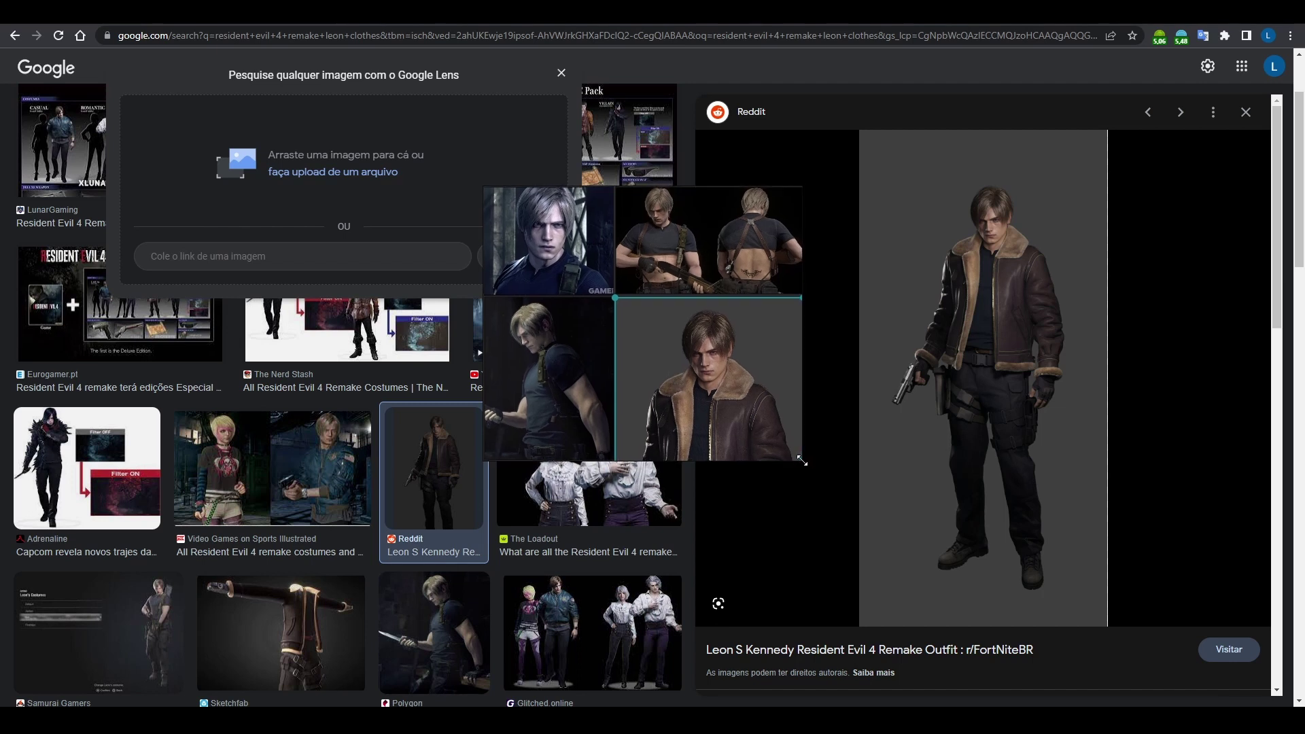
pyautogui.click(639, 295)
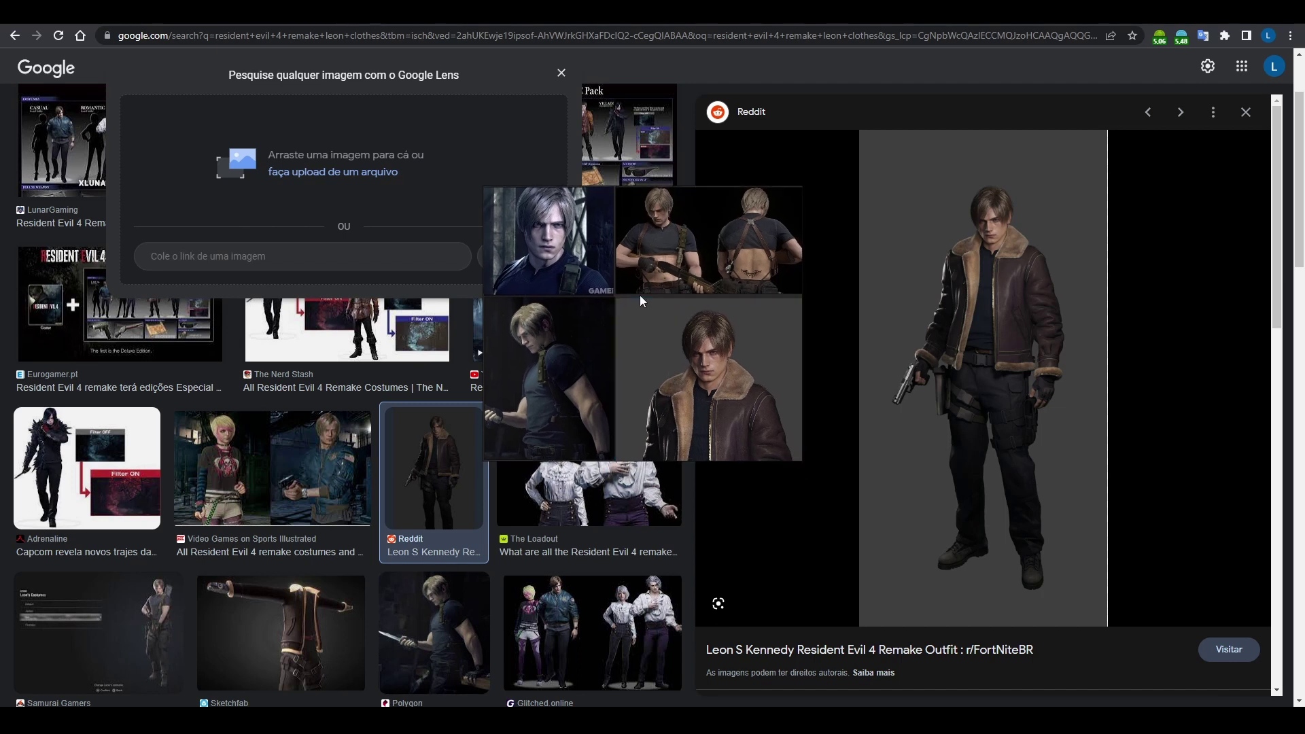
# Step: Move the reference board window aside, then switch to Blender and work in the viewport with the board floating over it
pyautogui.moveTo(706, 310); pyautogui.dragTo(347, 235, button='right')
pyautogui.hotkey('alt', 'Tab')
pyautogui.click(801, 153)
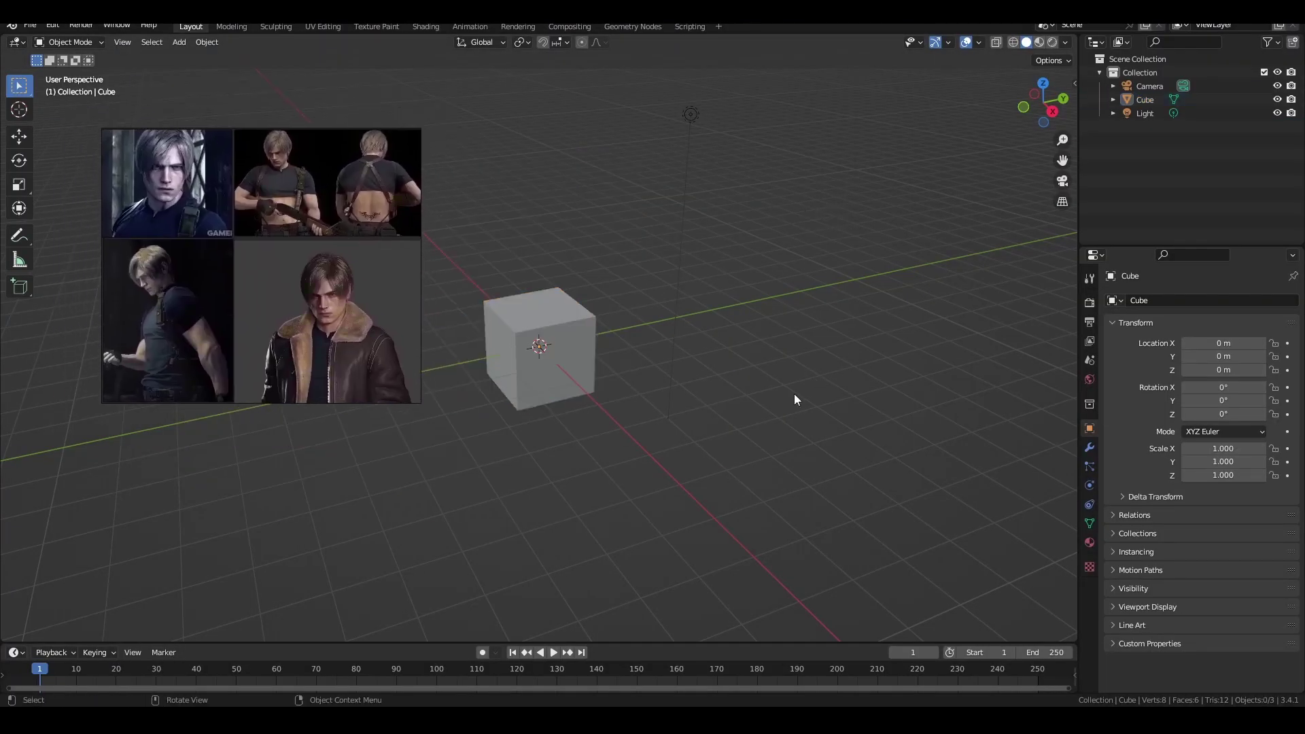
pyautogui.moveTo(794, 394); pyautogui.dragTo(652, 320)
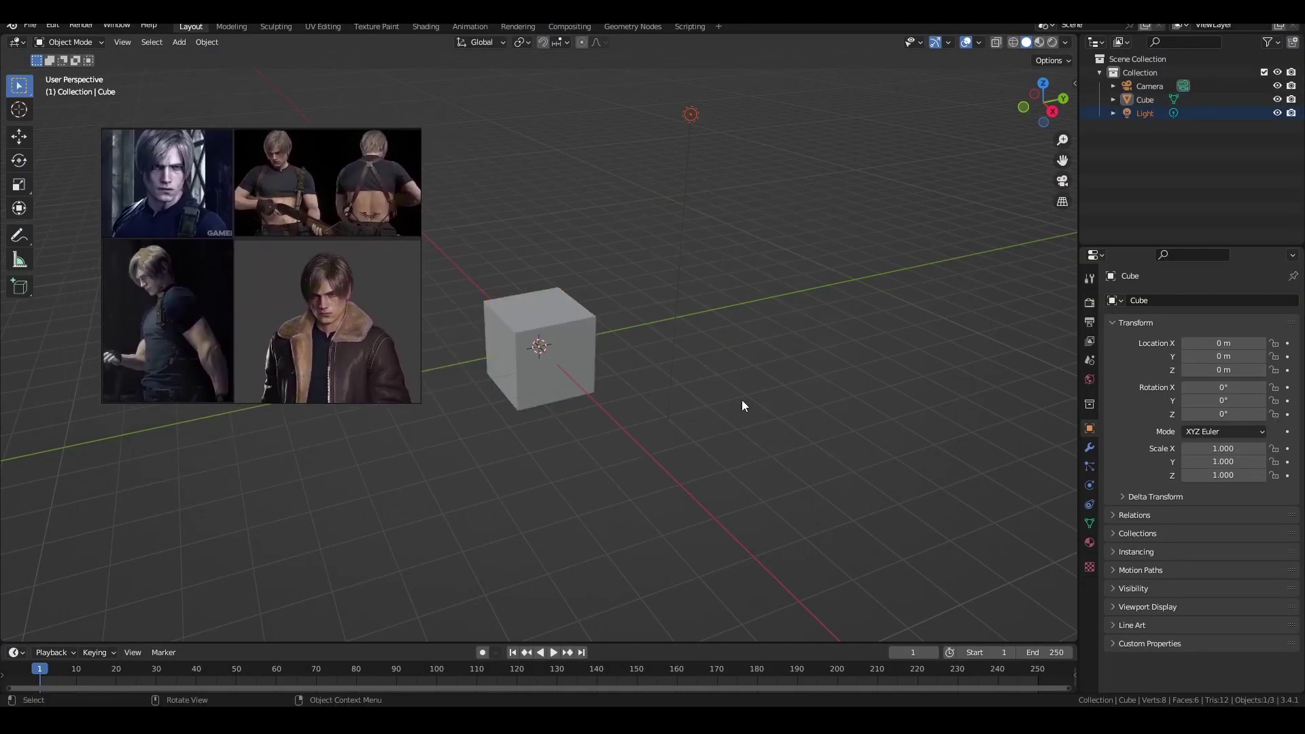
# Step: Examine the PureRef board's mode, window, canvas, image, save and load commands
pyautogui.rightClick(369, 240)
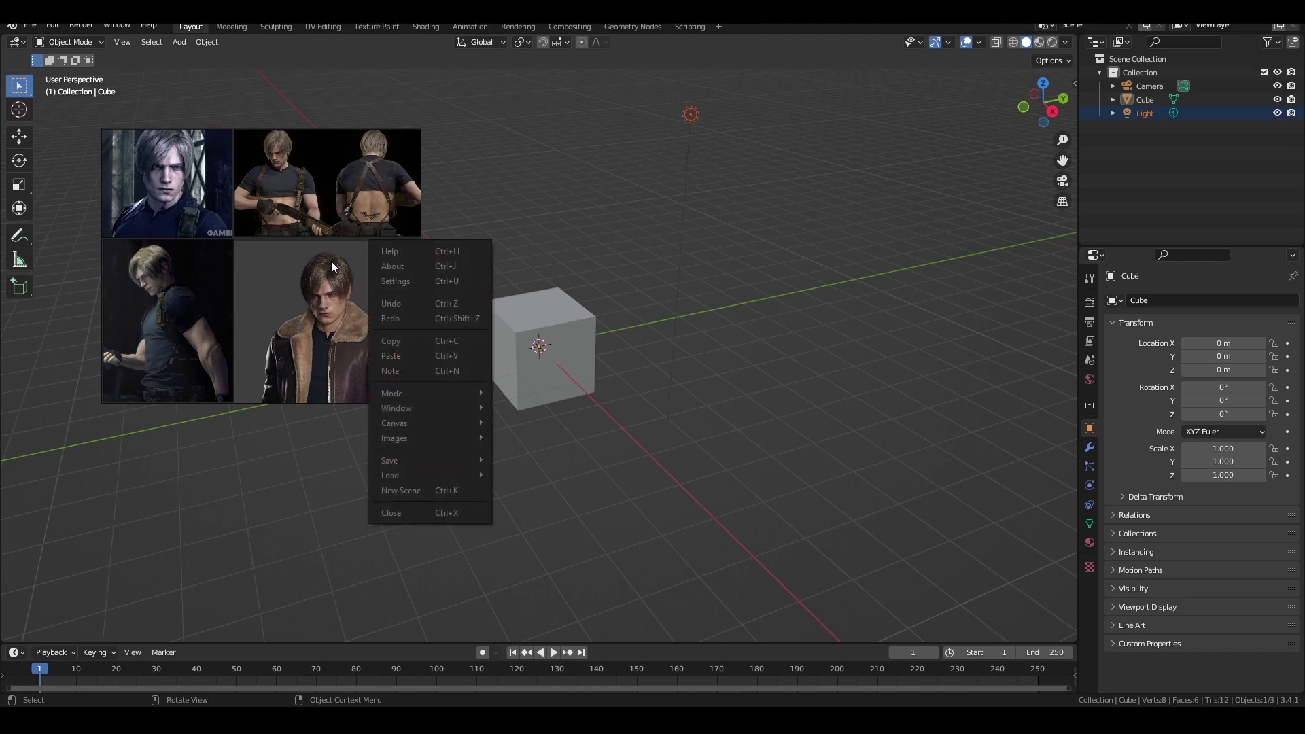
pyautogui.moveTo(463, 409)
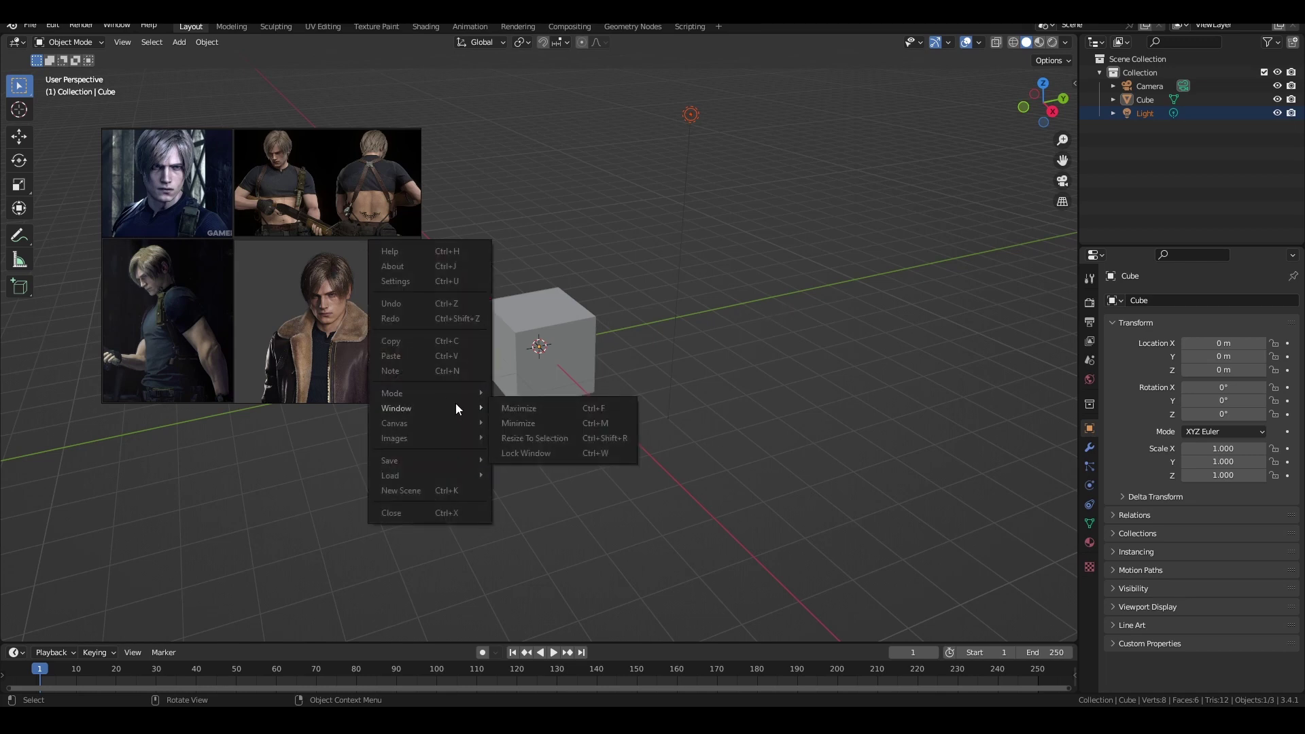
pyautogui.moveTo(413, 395)
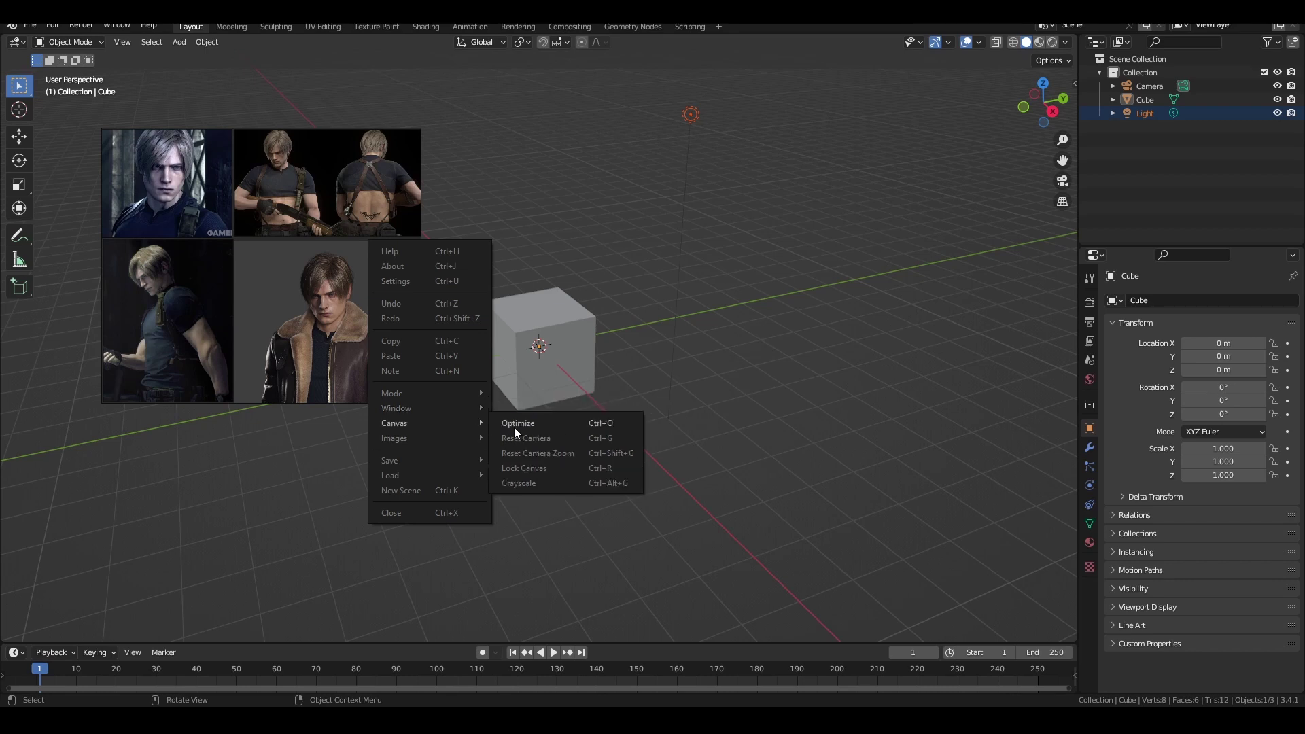
pyautogui.moveTo(451, 438)
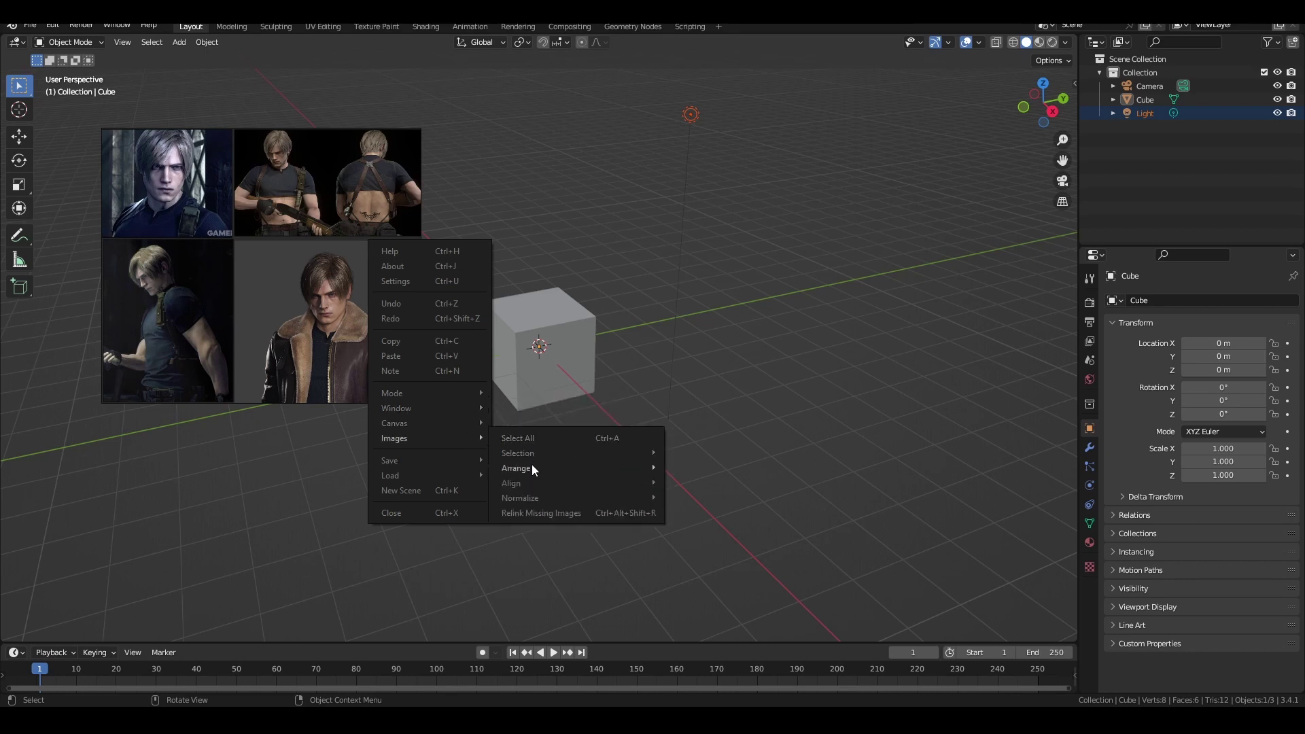
pyautogui.moveTo(539, 469)
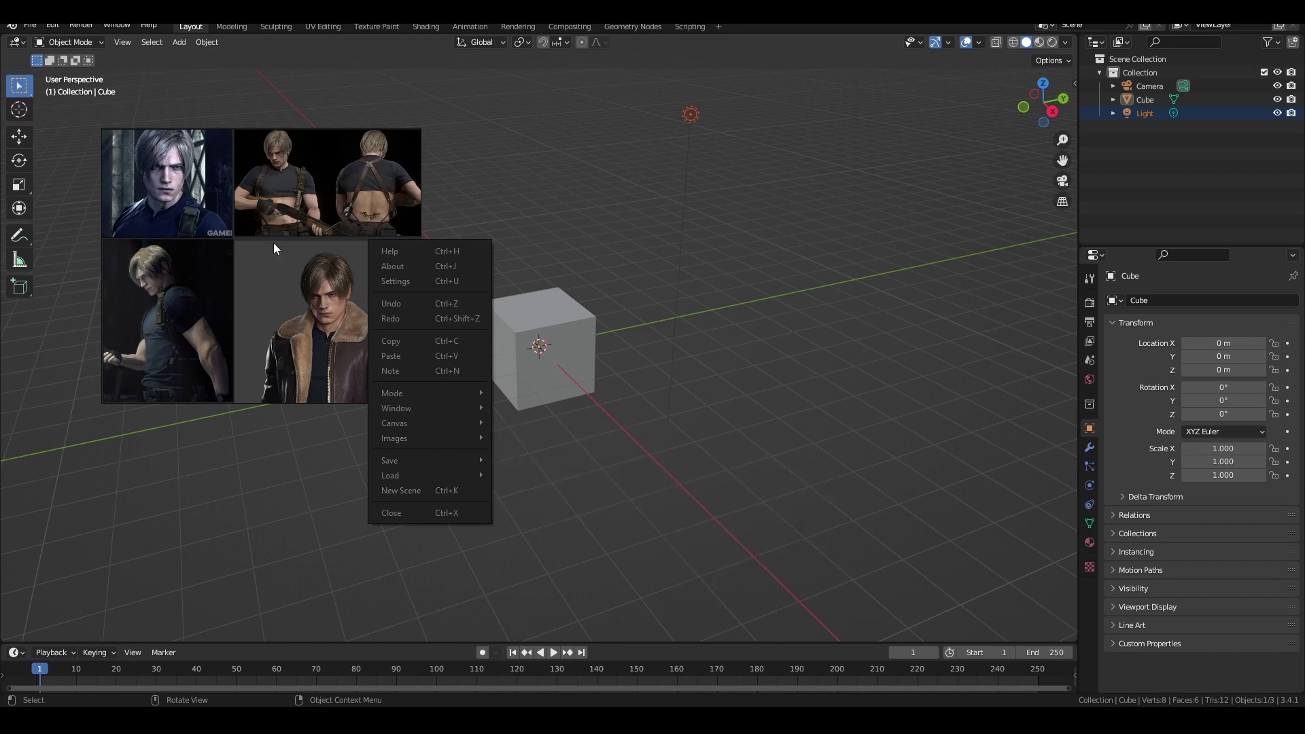
pyautogui.click(272, 266)
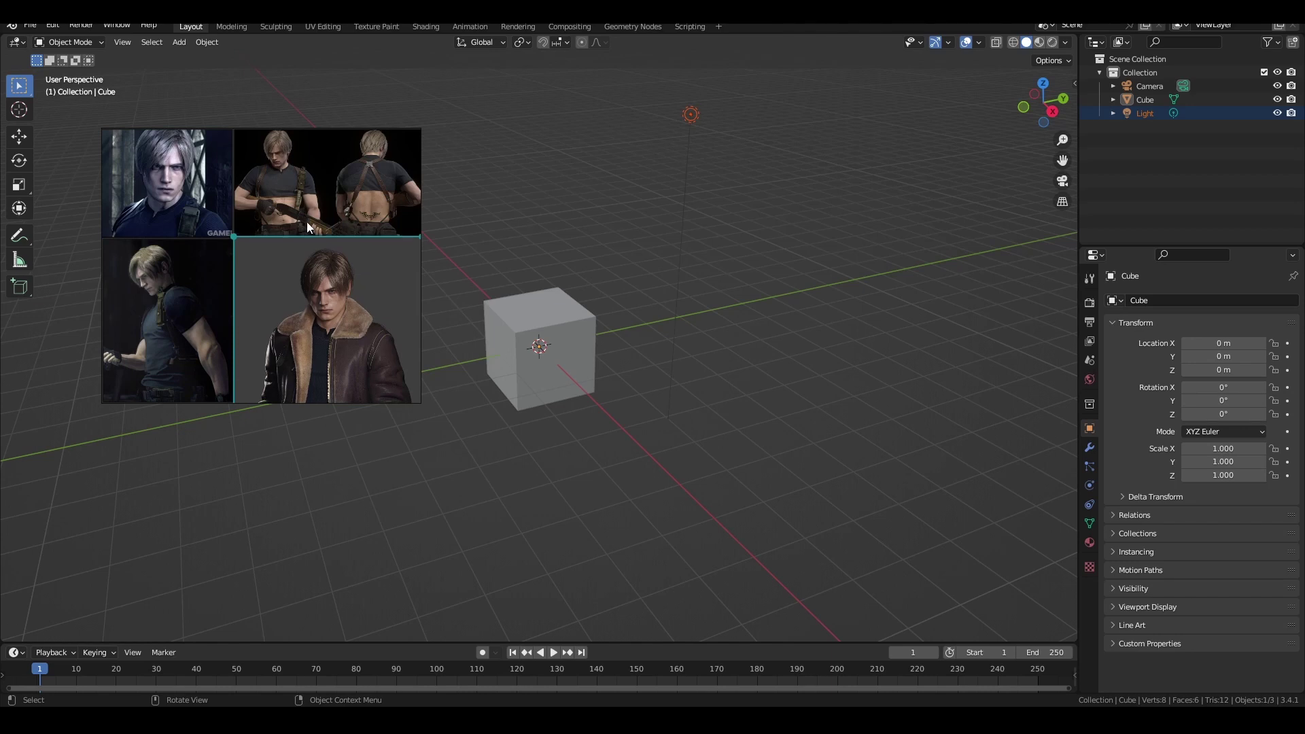
pyautogui.rightClick(304, 240)
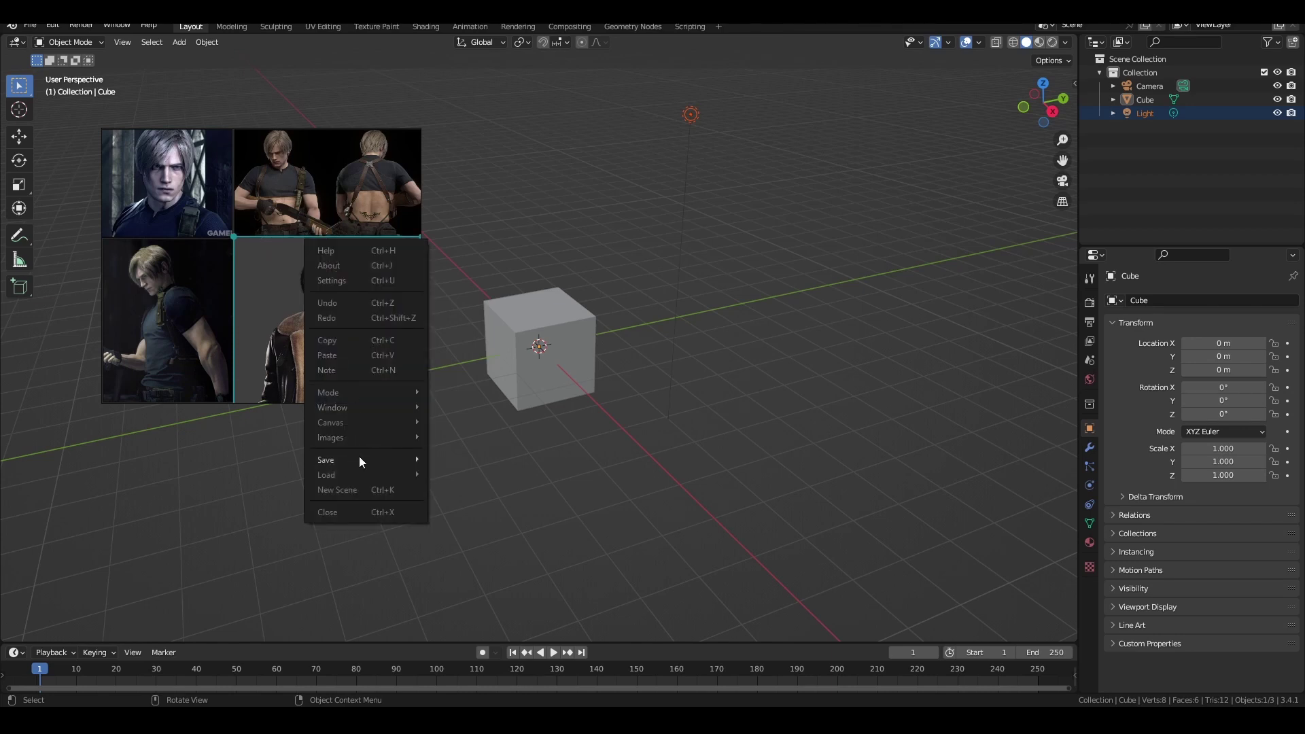
pyautogui.moveTo(359, 460)
pyautogui.moveTo(407, 474)
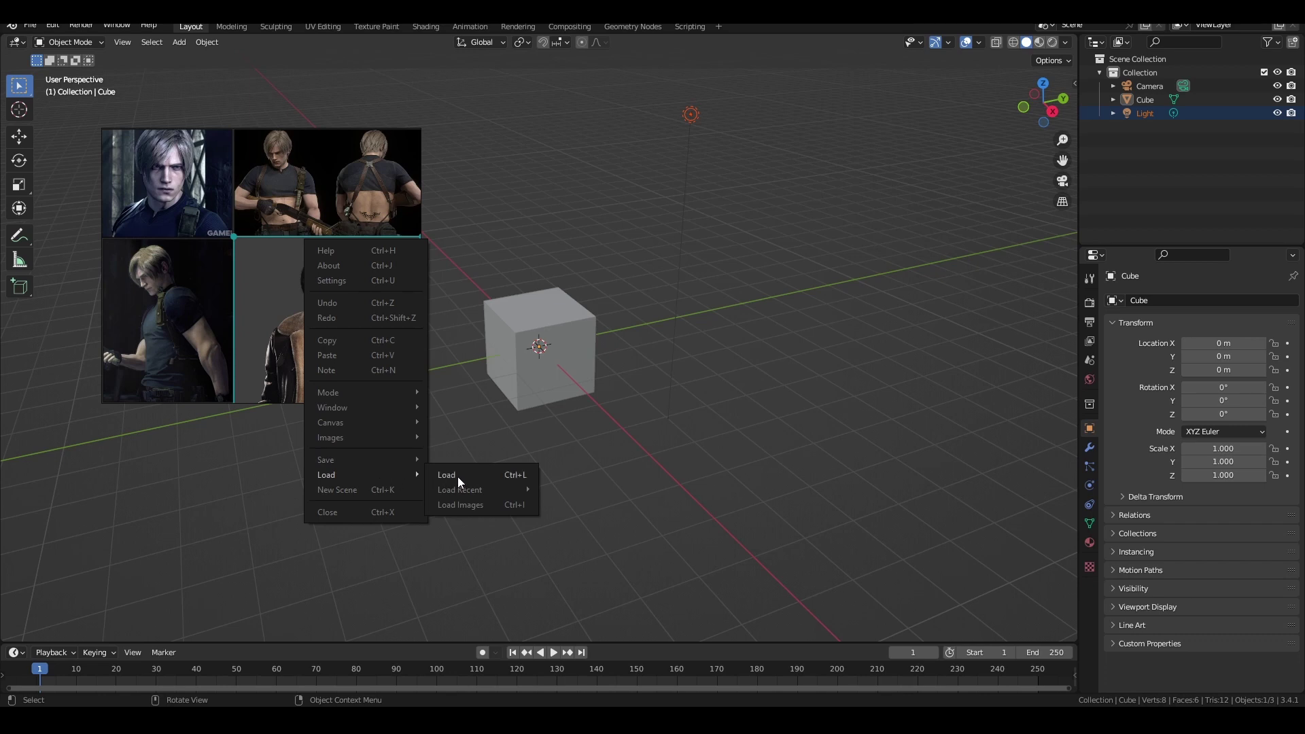
pyautogui.click(256, 237)
# Step: Shift the reference board further from the cube and deselect the light in Blender
pyautogui.moveTo(369, 150); pyautogui.dragTo(337, 134, button='right')
pyautogui.click(712, 255)
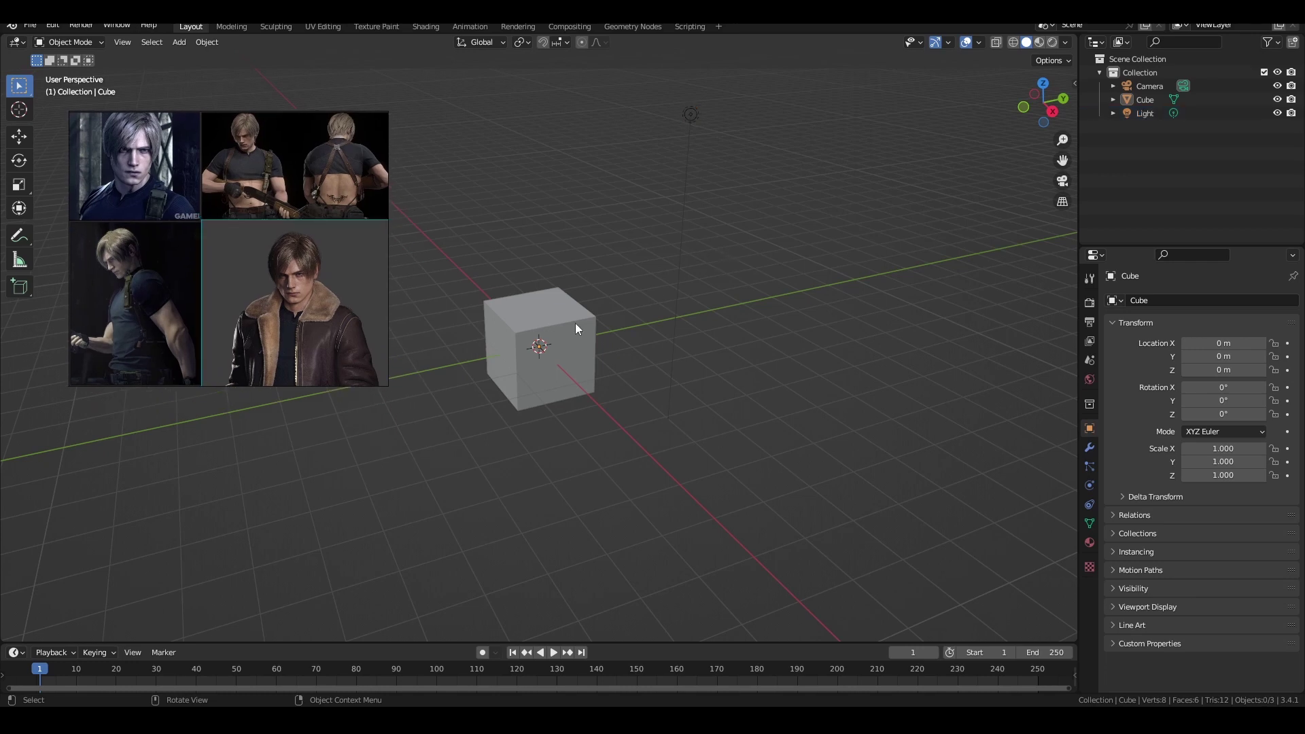
# Step: Scale the cube up to about 3.639 and rotate it freely to about -76.6°, 0.64° and -46.9°
pyautogui.click(576, 323)
pyautogui.press('s')
pyautogui.click(858, 284)
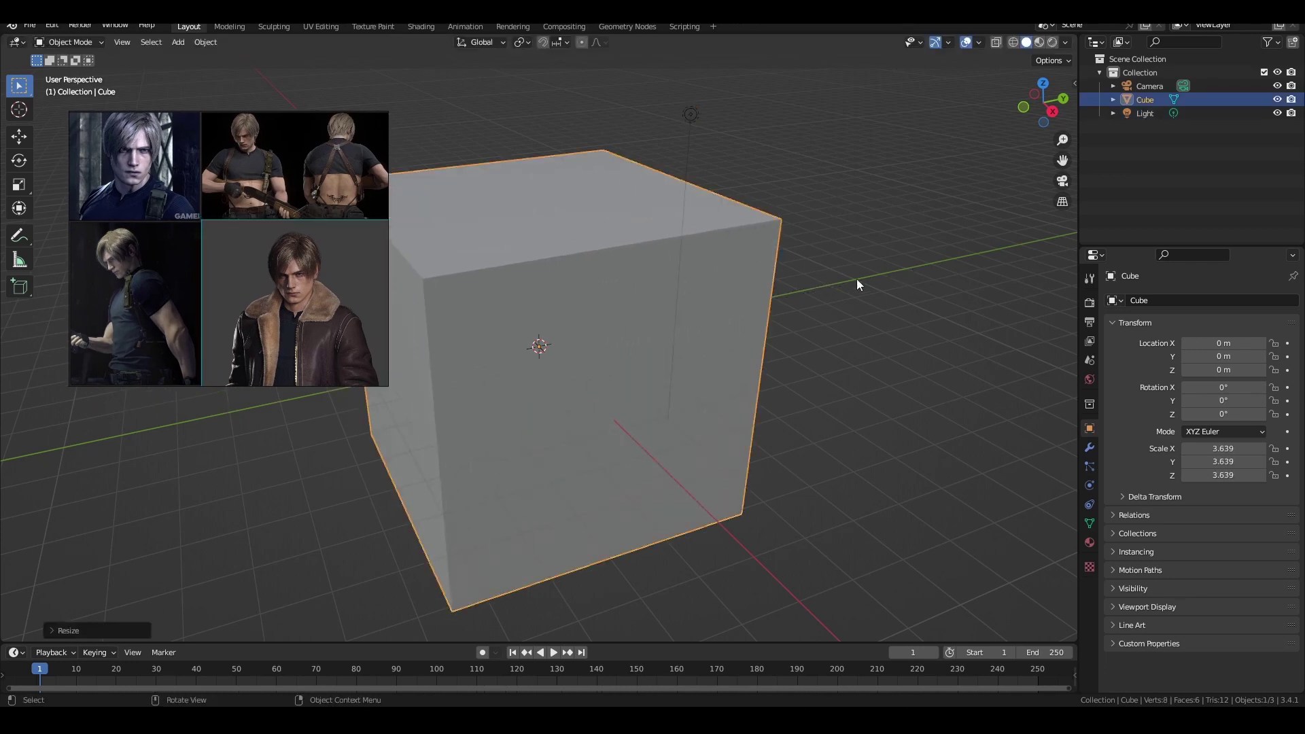
pyautogui.press('r')
pyautogui.press('r')
pyautogui.click(715, 522)
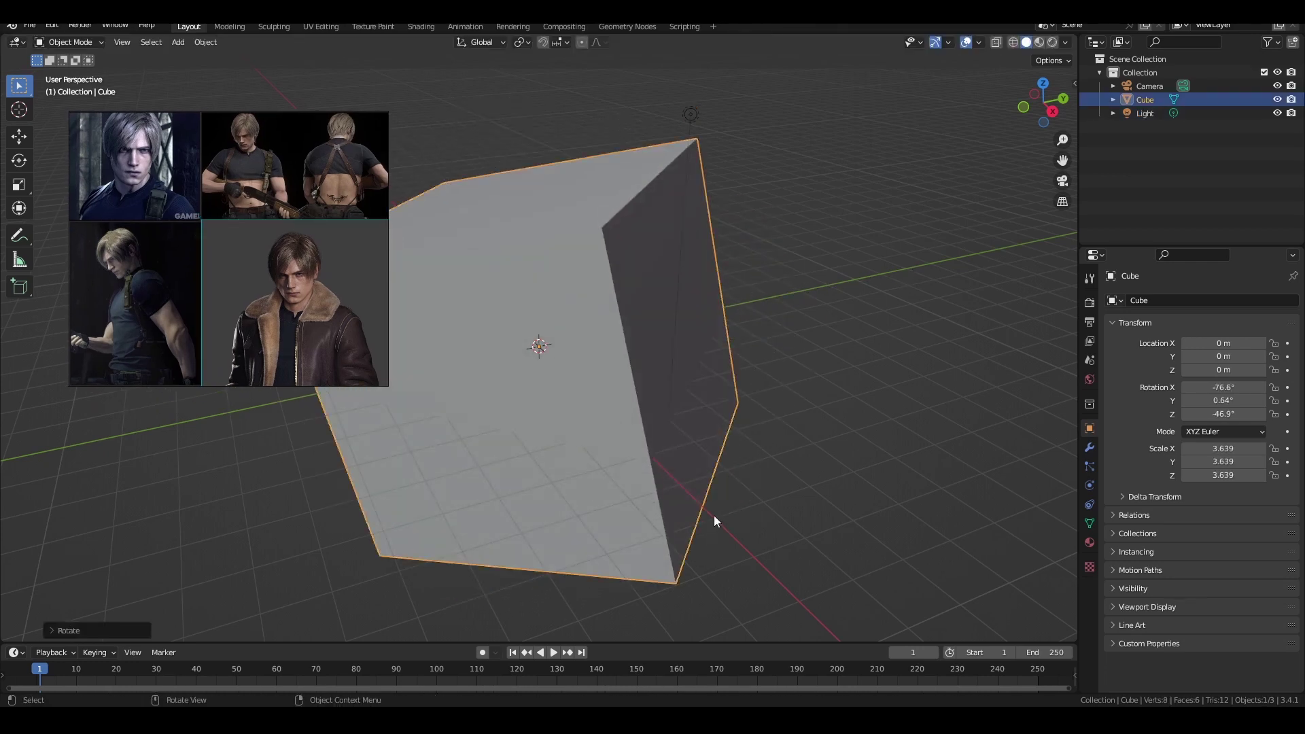
# Step: Move the reference board closer to the viewport's corner, then deselect the cube and orbit around it
pyautogui.moveTo(184, 217); pyautogui.dragTo(161, 207, button='right')
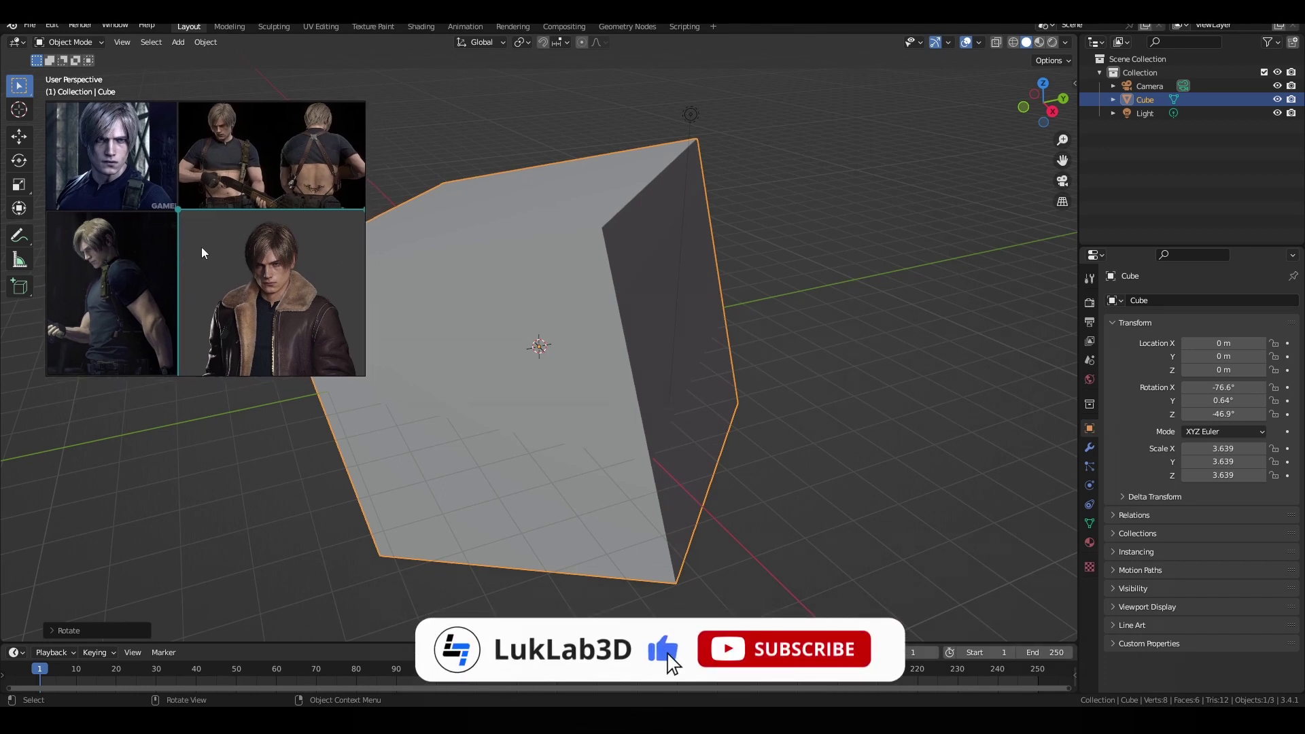
pyautogui.click(827, 373)
pyautogui.moveTo(828, 373); pyautogui.dragTo(560, 246, button='middle')
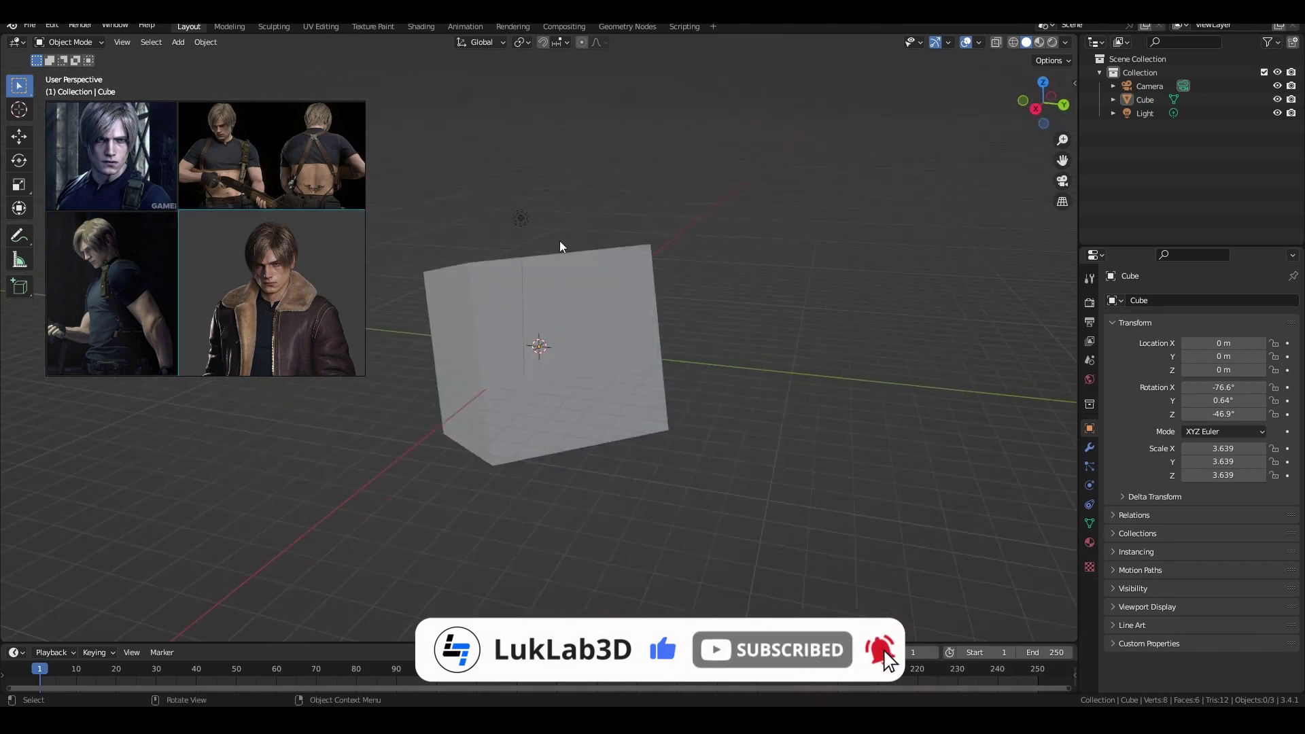